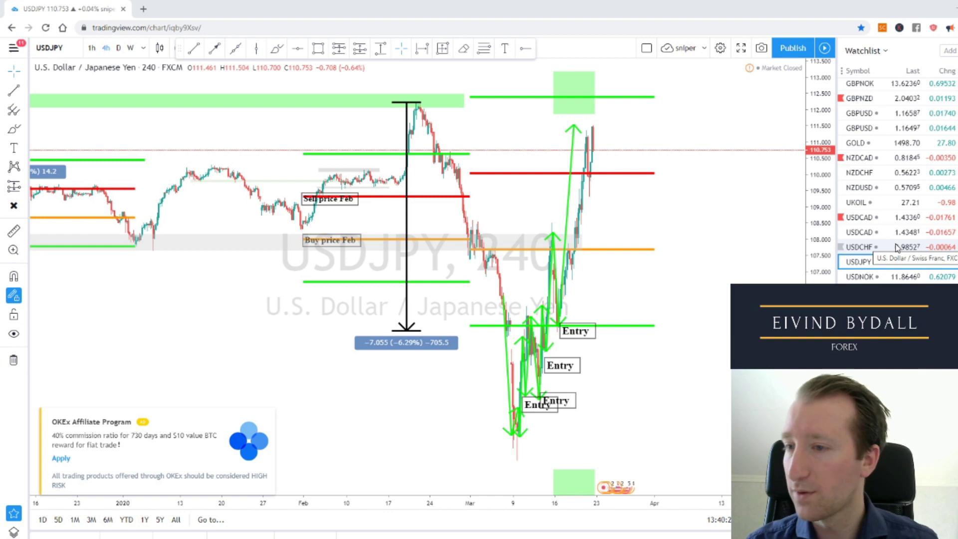
Step: Open the second EURUSD entry in the watchlist
{"action": "scroll", "coordinate": [895, 234], "scroll_direction": "up", "scroll_amount": 6}
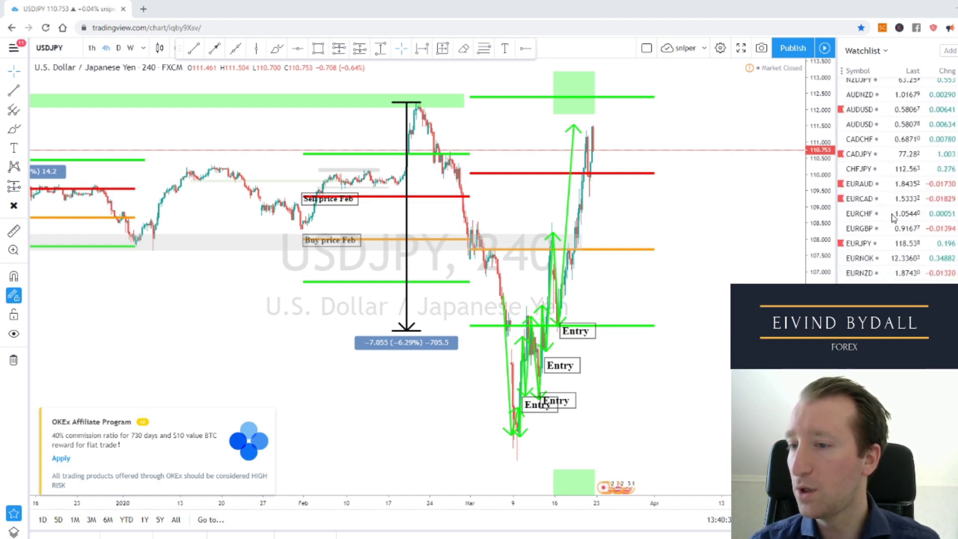
{"action": "scroll", "coordinate": [885, 224], "scroll_direction": "down", "scroll_amount": 3}
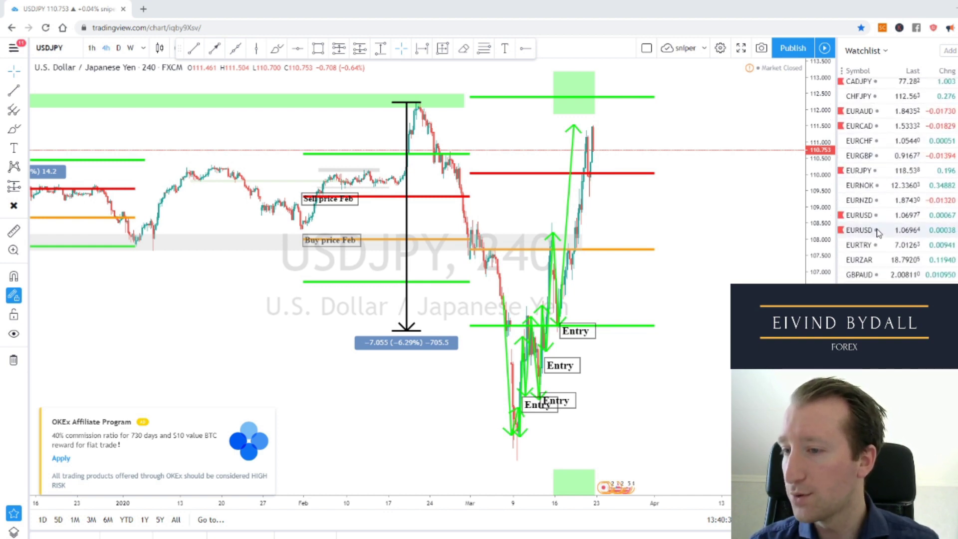
{"action": "left_click", "coordinate": [878, 233]}
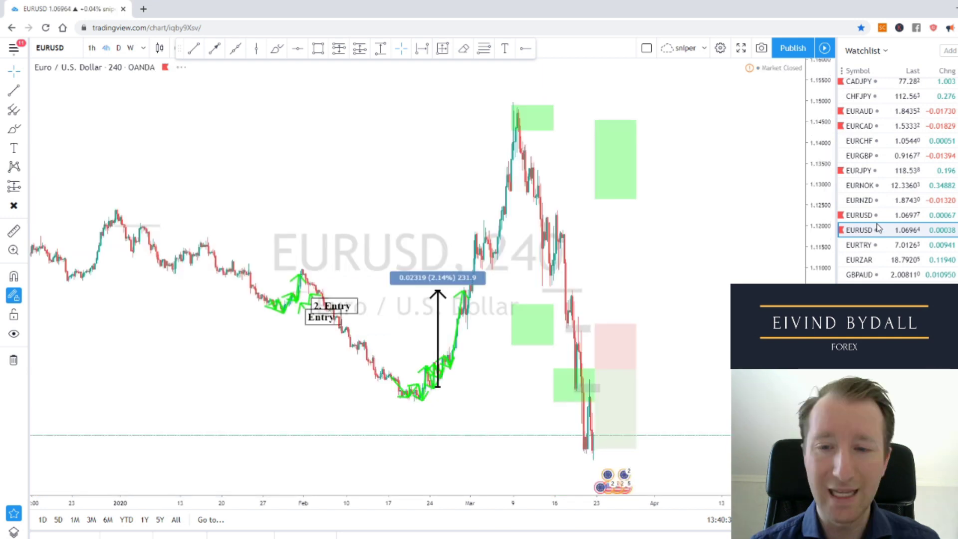
Step: View EURUSD on the daily timeframe with all drawings hidden, covering the price history back to 2018
{"action": "left_click", "coordinate": [119, 48]}
{"action": "key", "text": "ctrl+alt+h"}
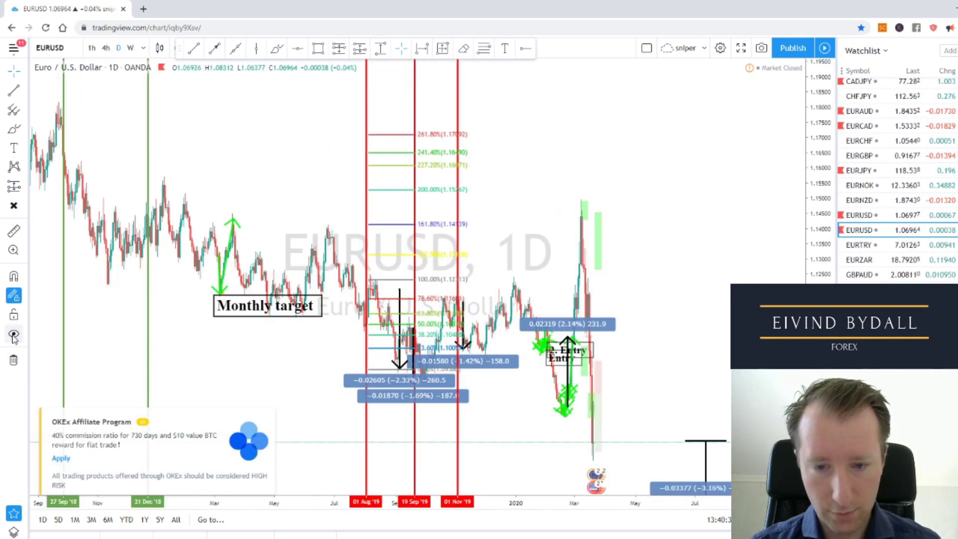
{"action": "scroll", "coordinate": [367, 332], "scroll_direction": "down", "scroll_amount": 5}
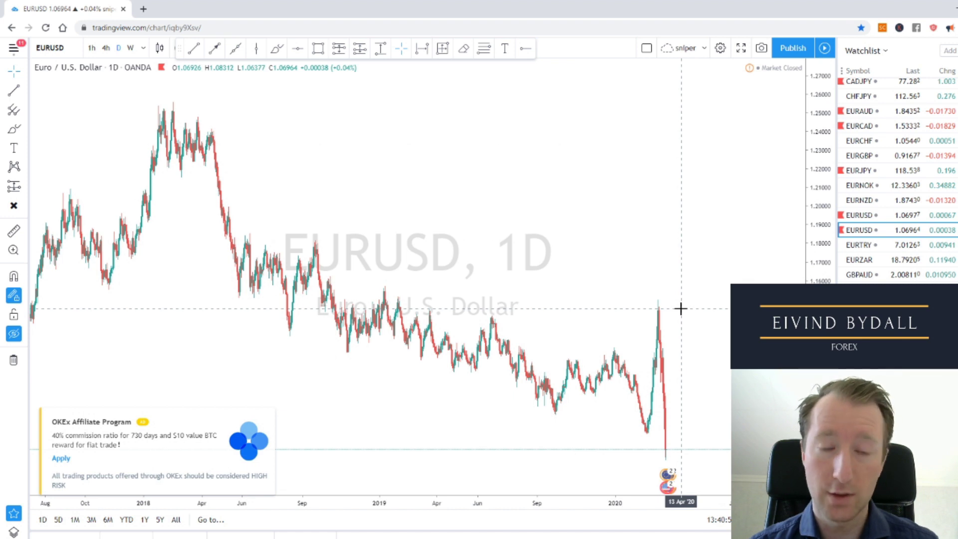
{"action": "scroll", "coordinate": [560, 289], "scroll_direction": "up", "scroll_amount": 3}
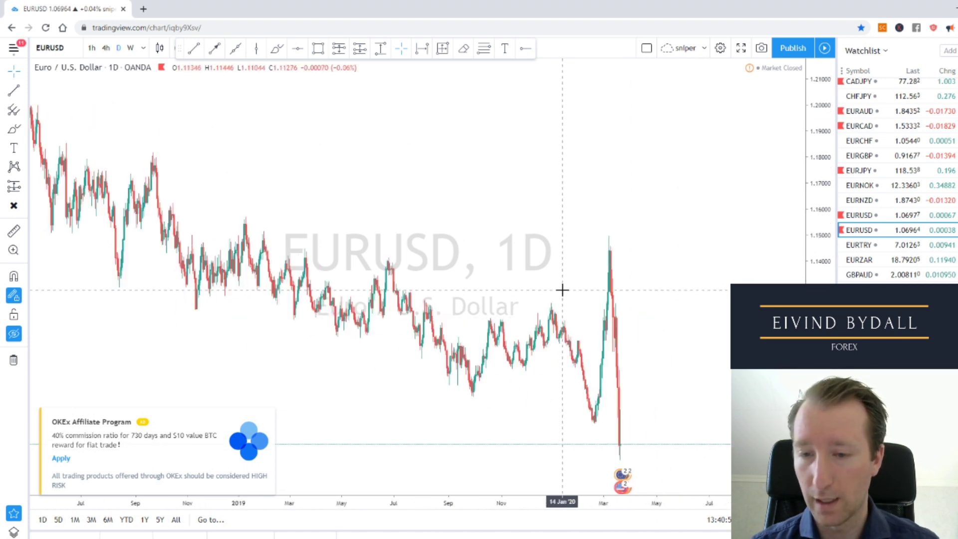
Step: Set the EURUSD chart to the 4-hour timeframe and show the hidden drawings again
{"action": "left_click", "coordinate": [106, 48]}
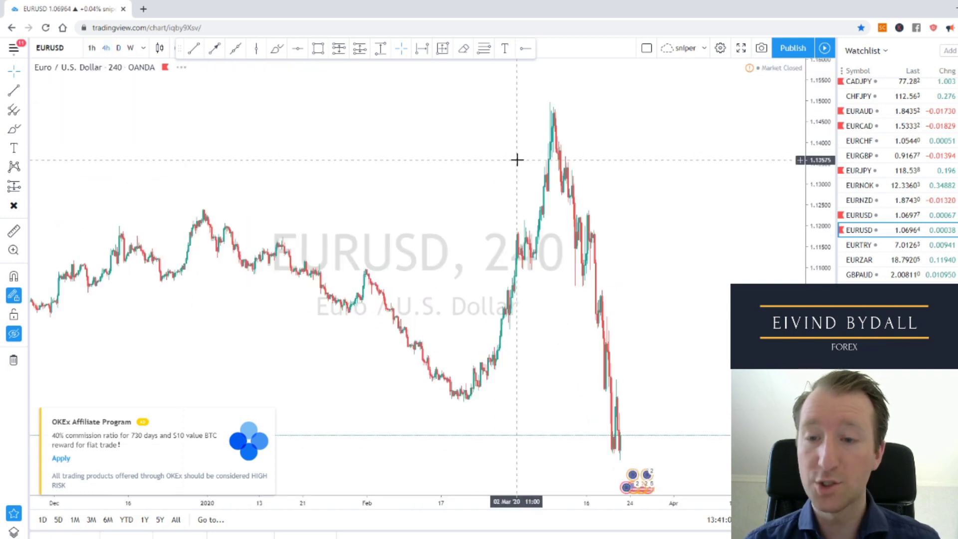
{"action": "scroll", "coordinate": [612, 215], "scroll_direction": "up", "scroll_amount": 3}
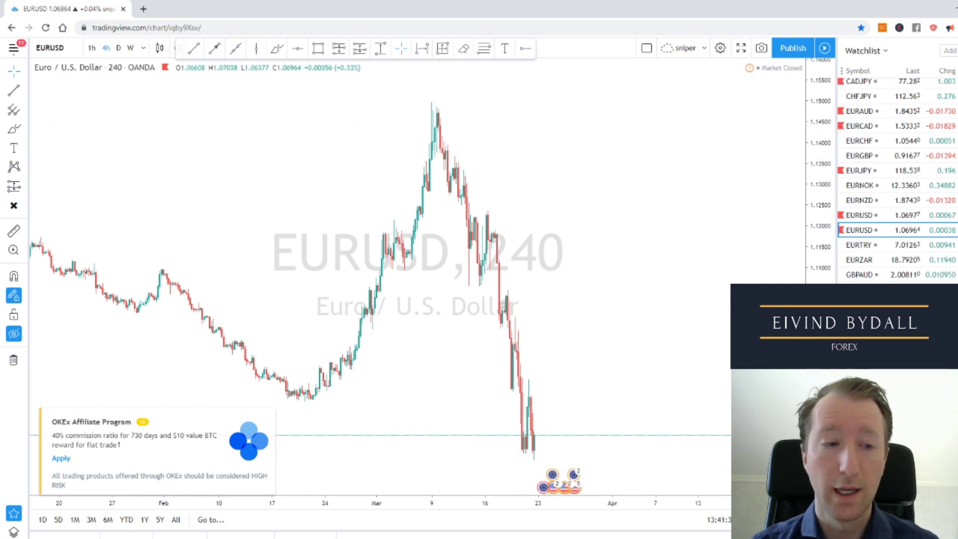
{"action": "left_click", "coordinate": [14, 334]}
{"action": "scroll", "coordinate": [571, 401], "scroll_direction": "up", "scroll_amount": 3}
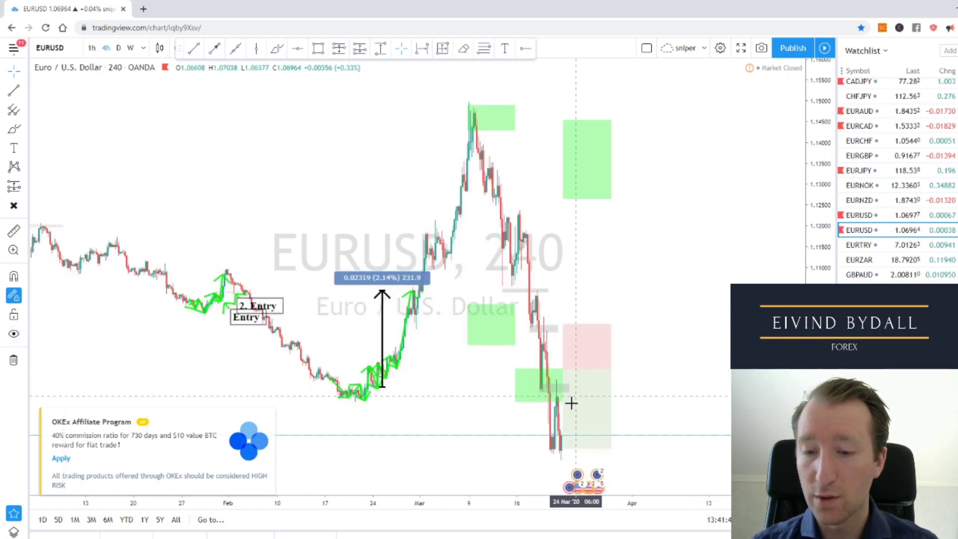
{"action": "scroll", "coordinate": [571, 401], "scroll_direction": "down", "scroll_amount": 1}
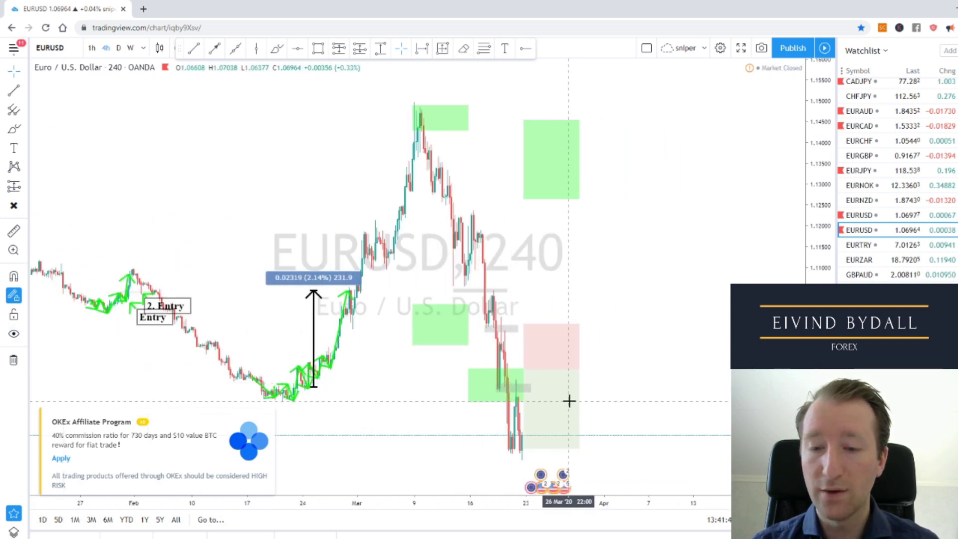
Step: Brush marks at the lower highs of the March decline, a downward line and a U-shaped projection below the current price
{"action": "left_click", "coordinate": [277, 48]}
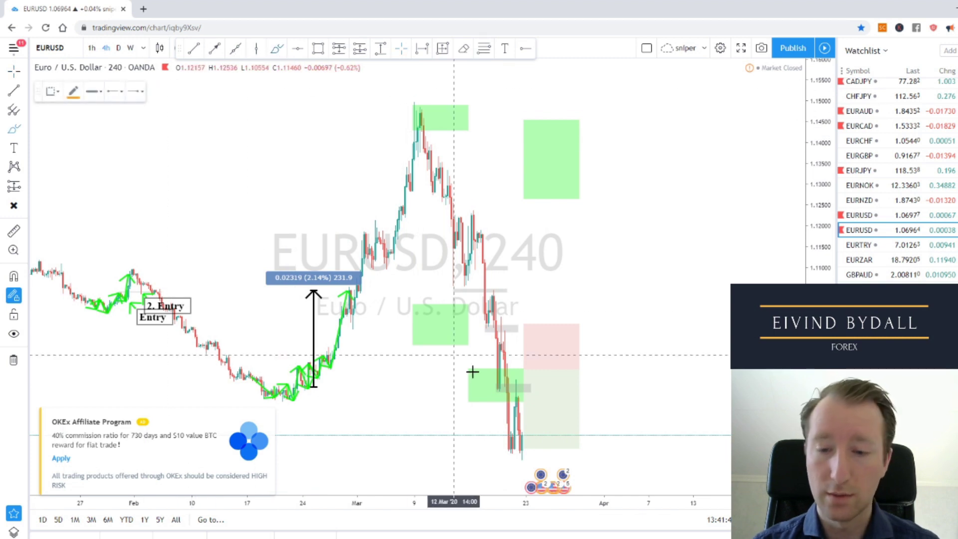
{"action": "mouse_move", "coordinate": [517, 384]}
{"action": "left_mouse_down"}
{"action": "mouse_move", "coordinate": [521, 397]}
{"action": "mouse_move", "coordinate": [528, 382]}
{"action": "left_mouse_up"}
{"action": "mouse_move", "coordinate": [491, 317]}
{"action": "left_mouse_down"}
{"action": "mouse_move", "coordinate": [501, 335]}
{"action": "mouse_move", "coordinate": [514, 309]}
{"action": "mouse_move", "coordinate": [497, 301]}
{"action": "mouse_move", "coordinate": [505, 290]}
{"action": "left_mouse_up"}
{"action": "left_click_drag", "start_coordinate": [482, 216], "coordinate": [498, 229]}
{"action": "mouse_move", "coordinate": [496, 292]}
{"action": "left_mouse_down"}
{"action": "mouse_move", "coordinate": [546, 446]}
{"action": "mouse_move", "coordinate": [569, 408]}
{"action": "left_mouse_up"}
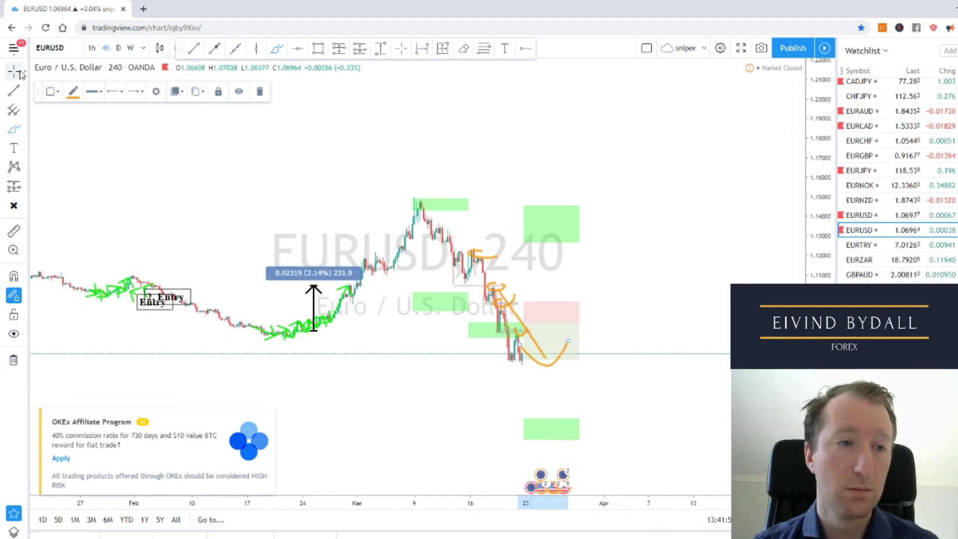
{"action": "double_click", "coordinate": [821, 359]}
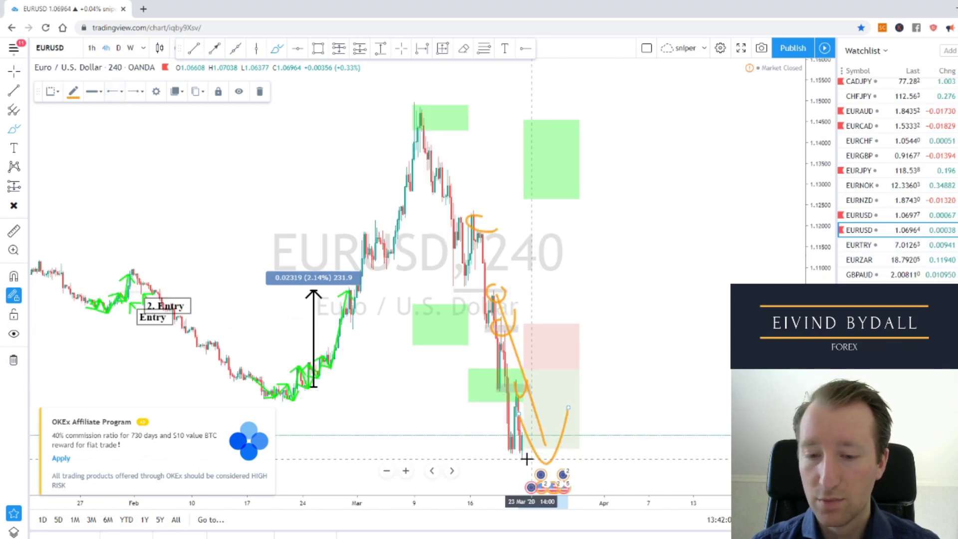
{"action": "left_click_drag", "start_coordinate": [526, 458], "coordinate": [556, 383]}
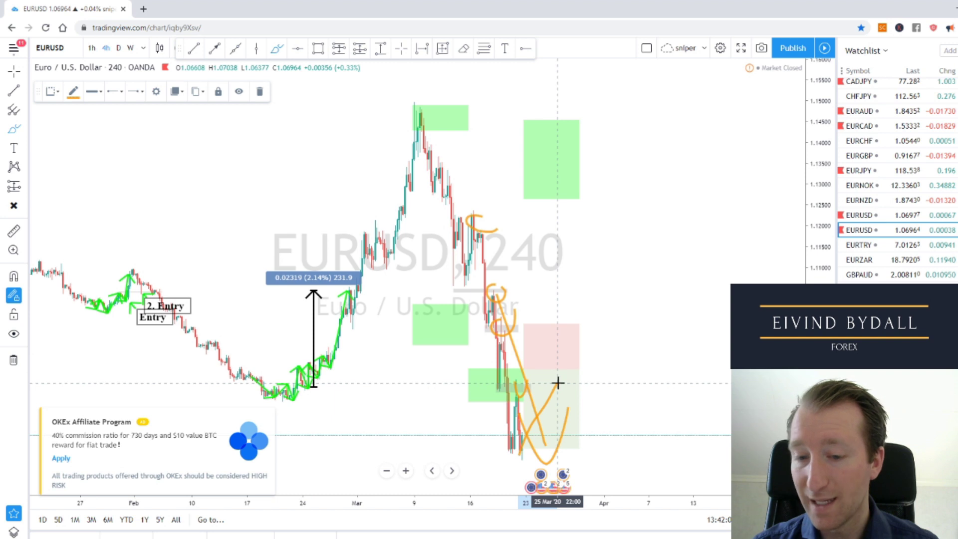
{"action": "key", "text": "ctrl+z"}
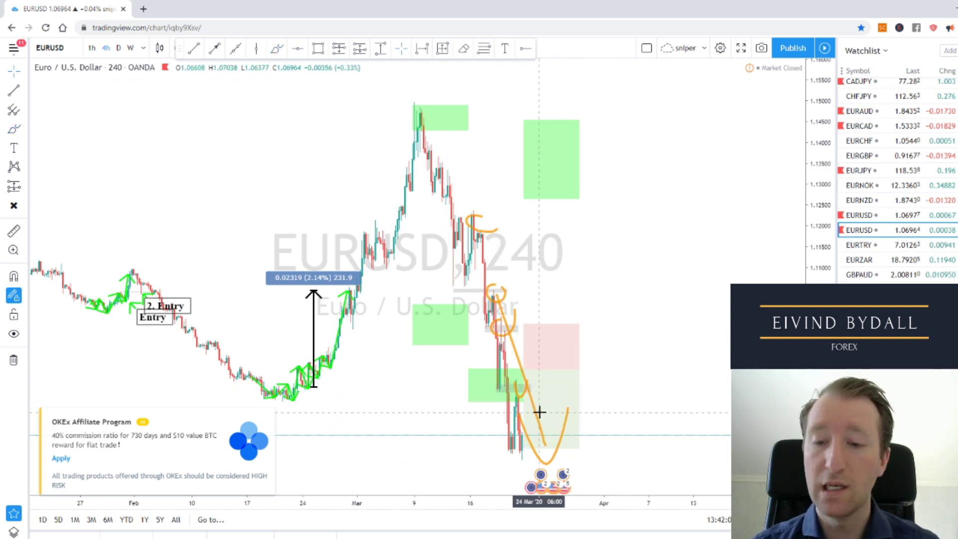
Step: Draw a thin horizontal rectangle at the latest swing high, from 17 Mar to 2 Apr 2020
{"action": "left_click", "coordinate": [317, 48]}
{"action": "left_click", "coordinate": [490, 386]}
{"action": "left_click", "coordinate": [618, 380]}
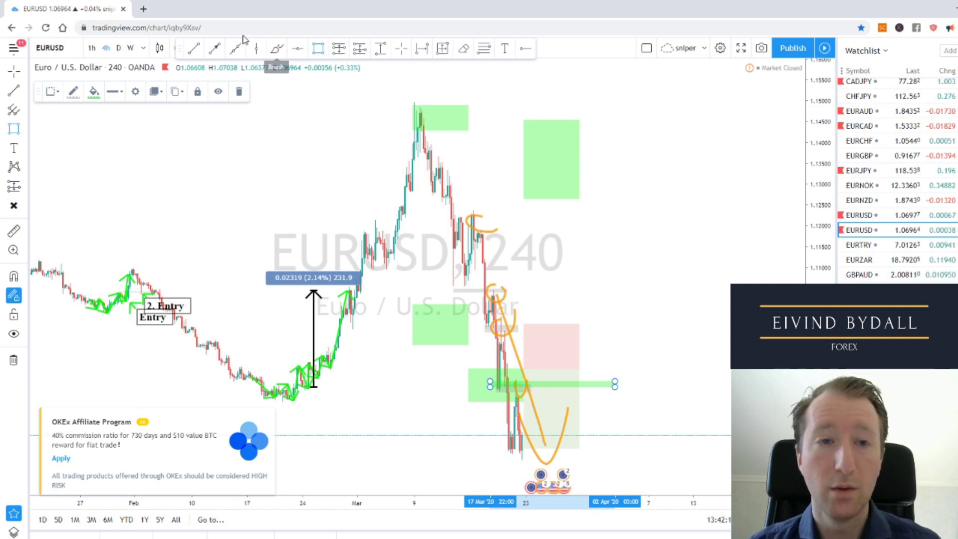
Step: Brush two projected price paths, a bounce to the thin rectangle and a continued drop, and label them A and B
{"action": "left_click", "coordinate": [273, 49]}
{"action": "left_click_drag", "start_coordinate": [539, 397], "coordinate": [560, 456]}
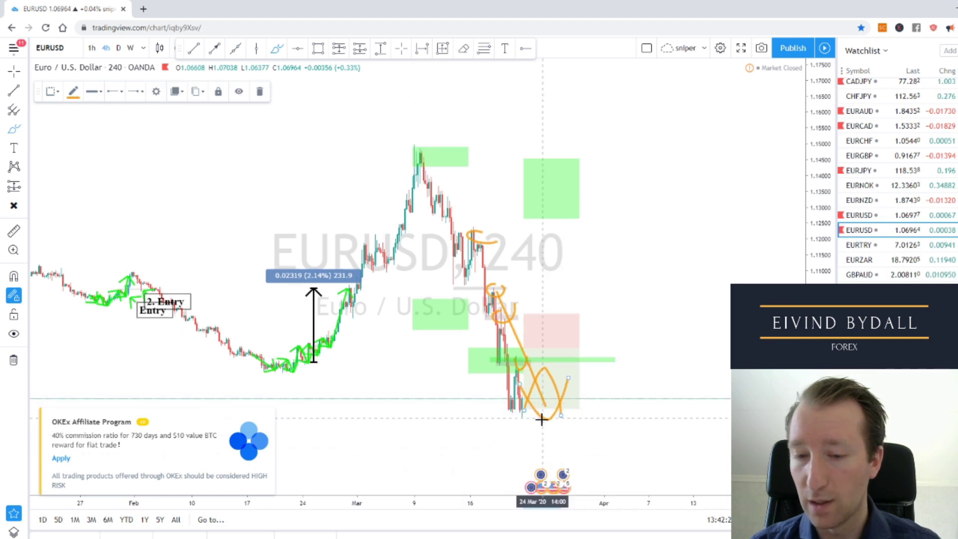
{"action": "left_click_drag", "start_coordinate": [522, 409], "coordinate": [551, 417]}
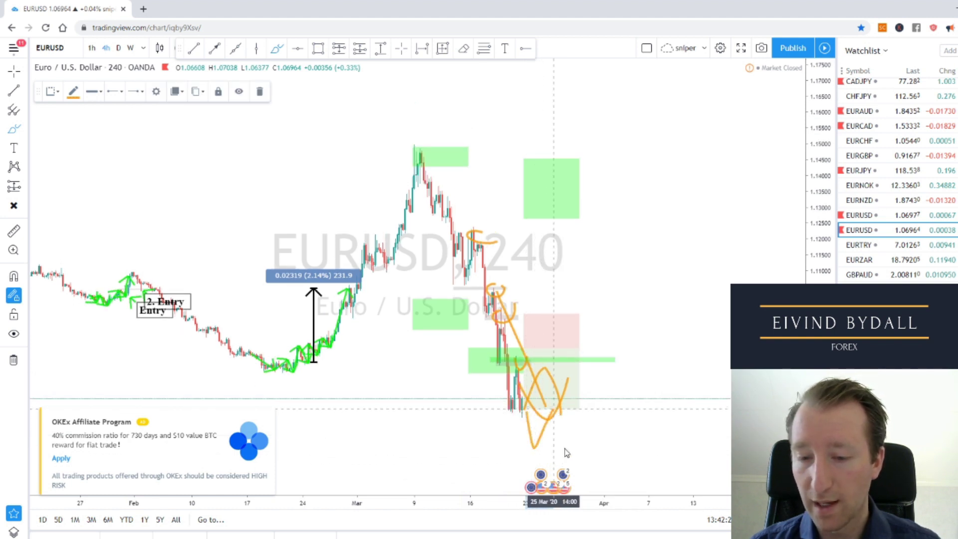
{"action": "left_click_drag", "start_coordinate": [567, 453], "coordinate": [579, 486]}
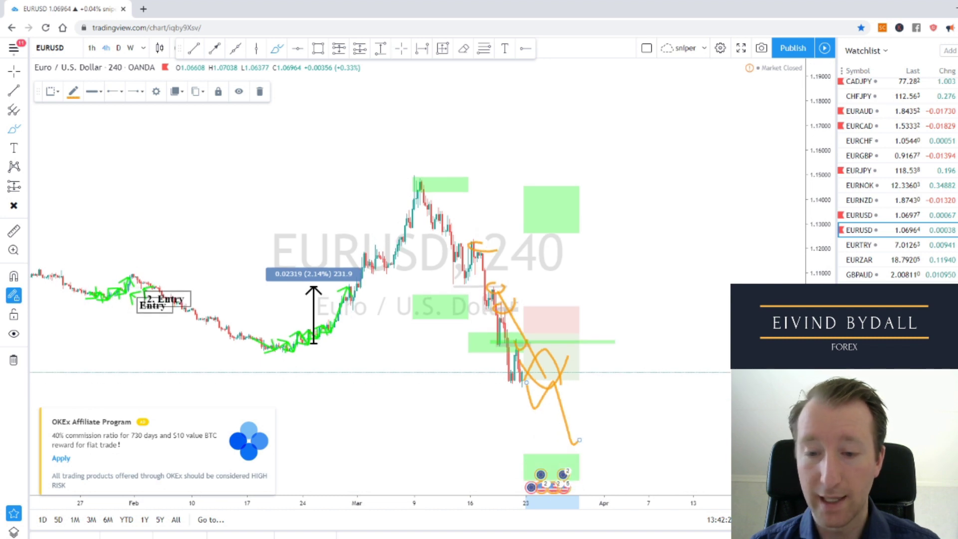
{"action": "left_click_drag", "start_coordinate": [591, 358], "coordinate": [632, 350]}
{"action": "left_click_drag", "start_coordinate": [560, 380], "coordinate": [567, 384]}
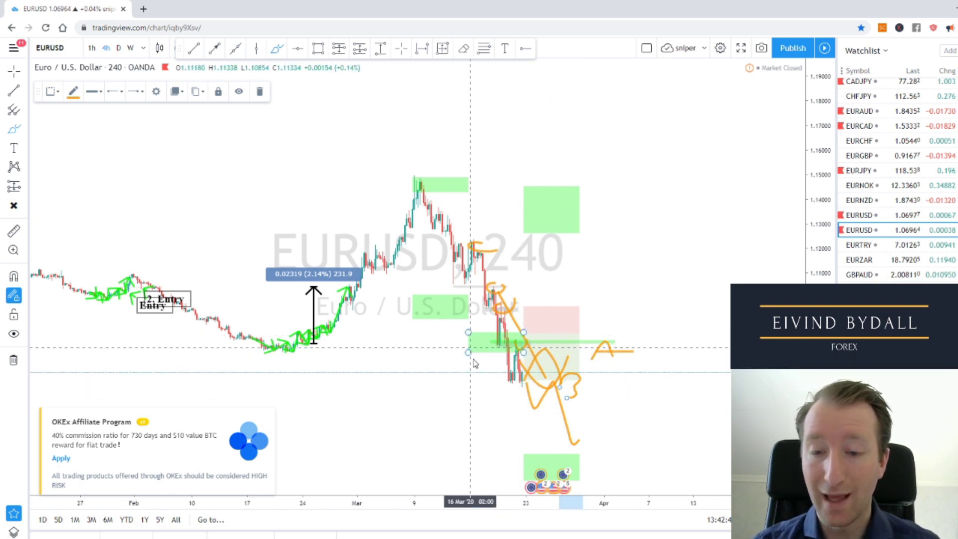
Step: Brush lines along the March decline and the preceding rally, plus a descending zigzag beside the decline
{"action": "left_click_drag", "start_coordinate": [416, 183], "coordinate": [486, 299]}
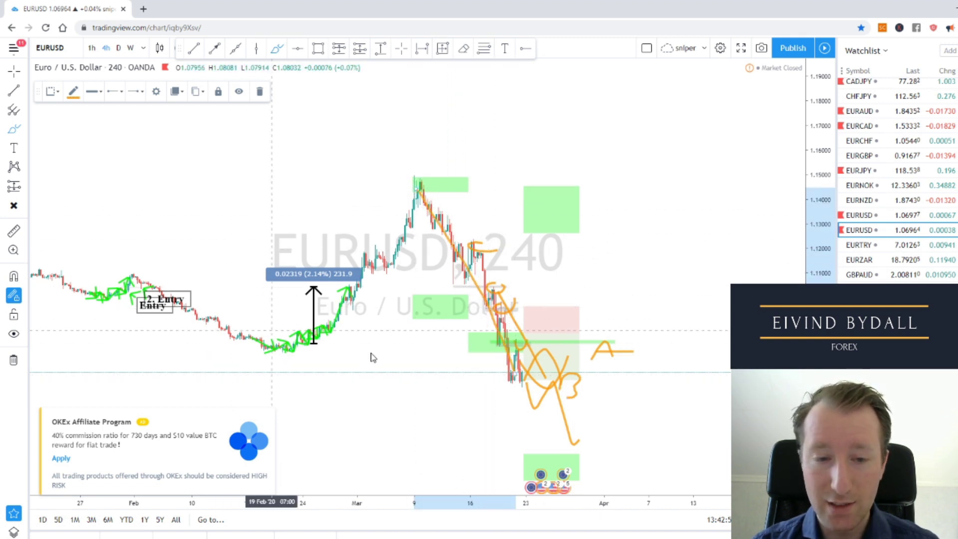
{"action": "left_click_drag", "start_coordinate": [272, 356], "coordinate": [413, 219]}
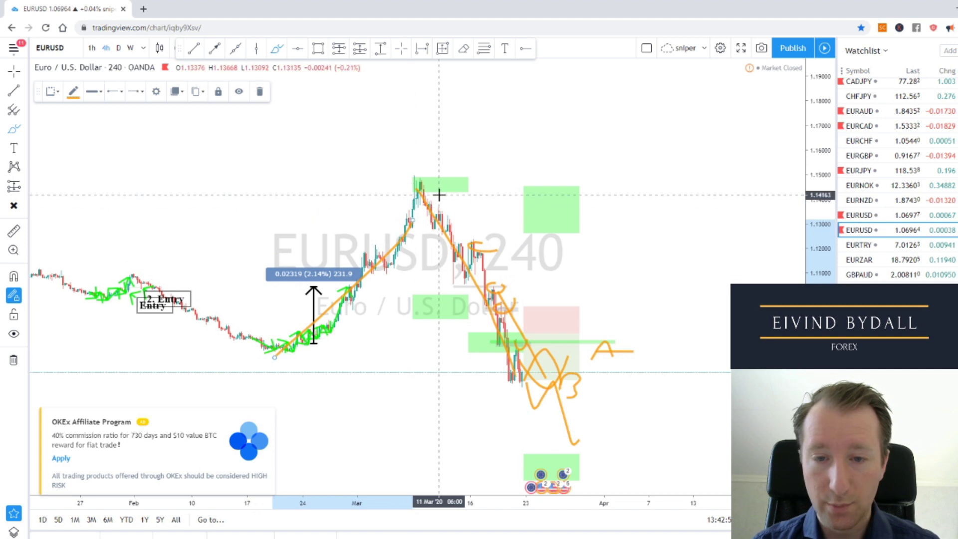
{"action": "mouse_move", "coordinate": [486, 242]}
{"action": "left_mouse_down"}
{"action": "mouse_move", "coordinate": [496, 207]}
{"action": "mouse_move", "coordinate": [522, 320]}
{"action": "mouse_move", "coordinate": [560, 331]}
{"action": "mouse_move", "coordinate": [588, 321]}
{"action": "mouse_move", "coordinate": [598, 342]}
{"action": "left_mouse_up"}
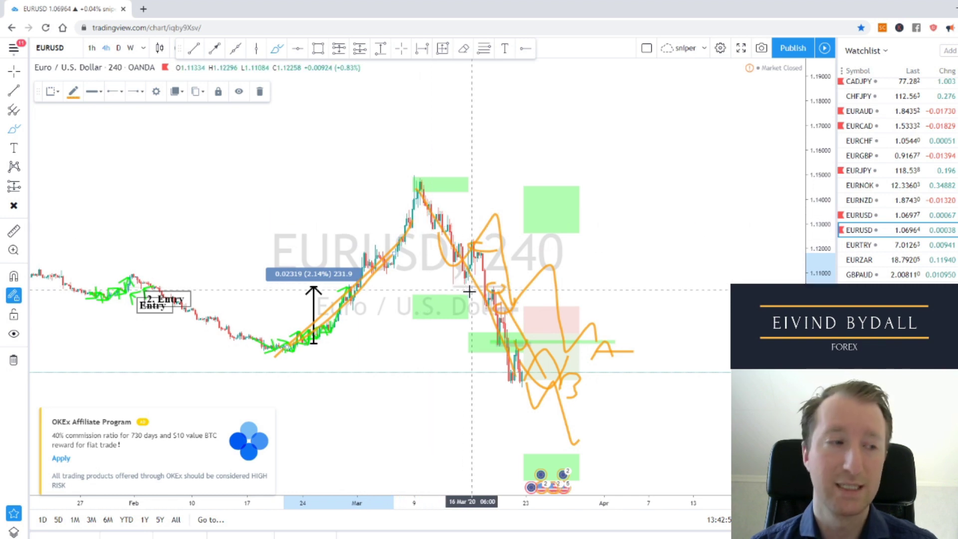
Step: Brush a sharp rise-and-fall sketch over the late-February prices and handwrite 50% and 100 beside its peak
{"action": "mouse_move", "coordinate": [238, 292]}
{"action": "left_mouse_down"}
{"action": "mouse_move", "coordinate": [303, 194]}
{"action": "mouse_move", "coordinate": [328, 386]}
{"action": "left_mouse_up"}
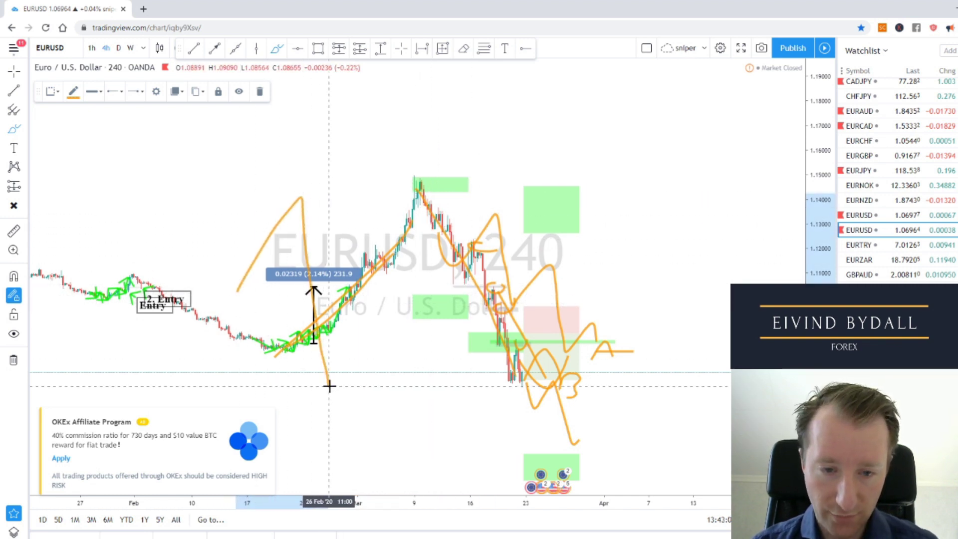
{"action": "mouse_move", "coordinate": [227, 249]}
{"action": "left_mouse_down"}
{"action": "mouse_move", "coordinate": [285, 249]}
{"action": "mouse_move", "coordinate": [261, 250]}
{"action": "mouse_move", "coordinate": [264, 240]}
{"action": "left_mouse_up"}
{"action": "mouse_move", "coordinate": [223, 214]}
{"action": "left_mouse_down"}
{"action": "mouse_move", "coordinate": [229, 256]}
{"action": "mouse_move", "coordinate": [261, 214]}
{"action": "mouse_move", "coordinate": [235, 269]}
{"action": "left_mouse_up"}
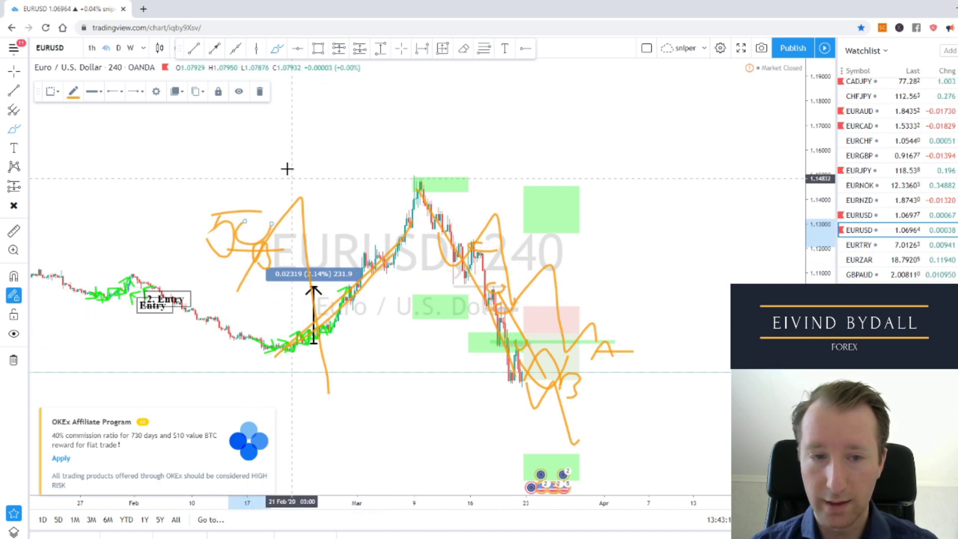
{"action": "left_click_drag", "start_coordinate": [281, 168], "coordinate": [282, 197]}
{"action": "mouse_move", "coordinate": [323, 175]}
{"action": "left_mouse_down"}
{"action": "mouse_move", "coordinate": [327, 190]}
{"action": "mouse_move", "coordinate": [332, 184]}
{"action": "left_mouse_up"}
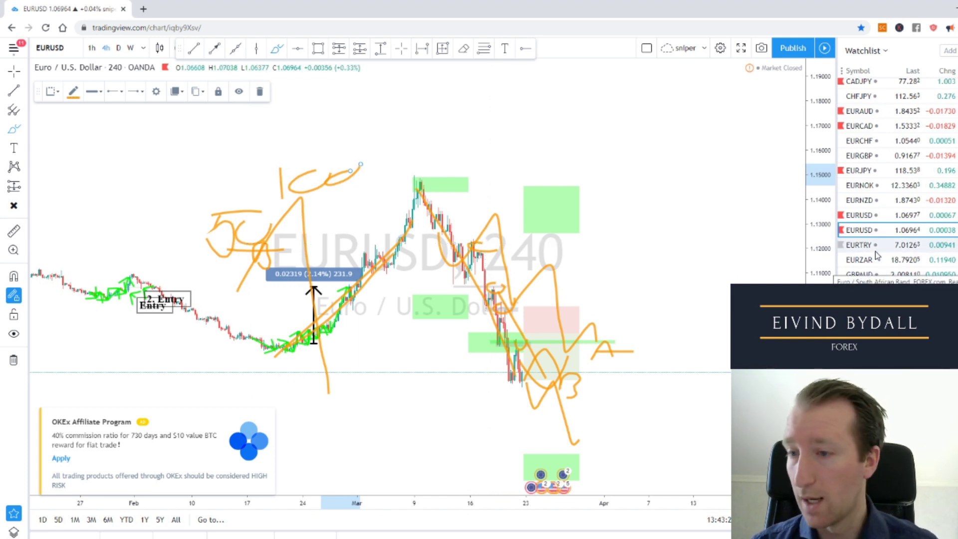
Step: Set the EURUSD chart to the 1-hour timeframe and hide all drawings
{"action": "scroll", "coordinate": [878, 257], "scroll_direction": "down", "scroll_amount": 3}
{"action": "scroll", "coordinate": [877, 256], "scroll_direction": "down", "scroll_amount": 2}
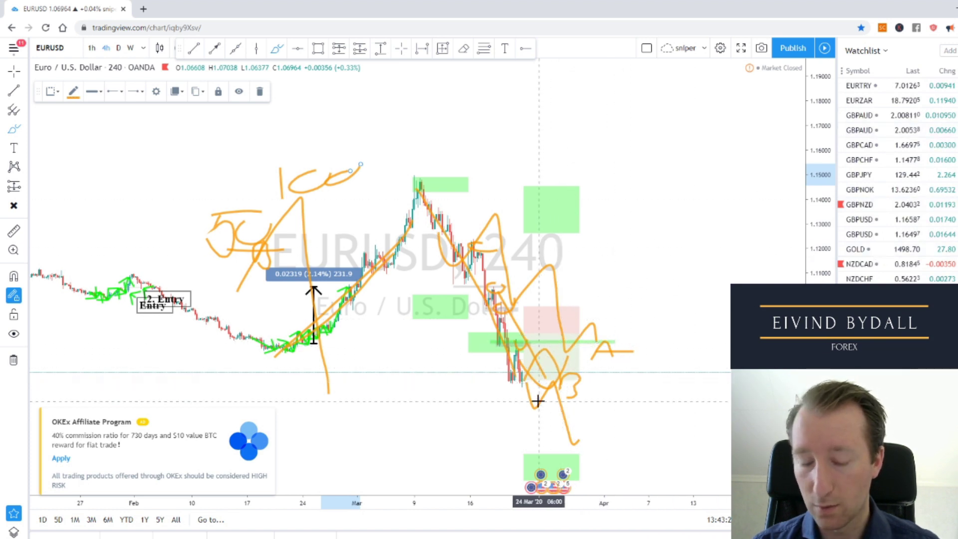
{"action": "left_click", "coordinate": [552, 380]}
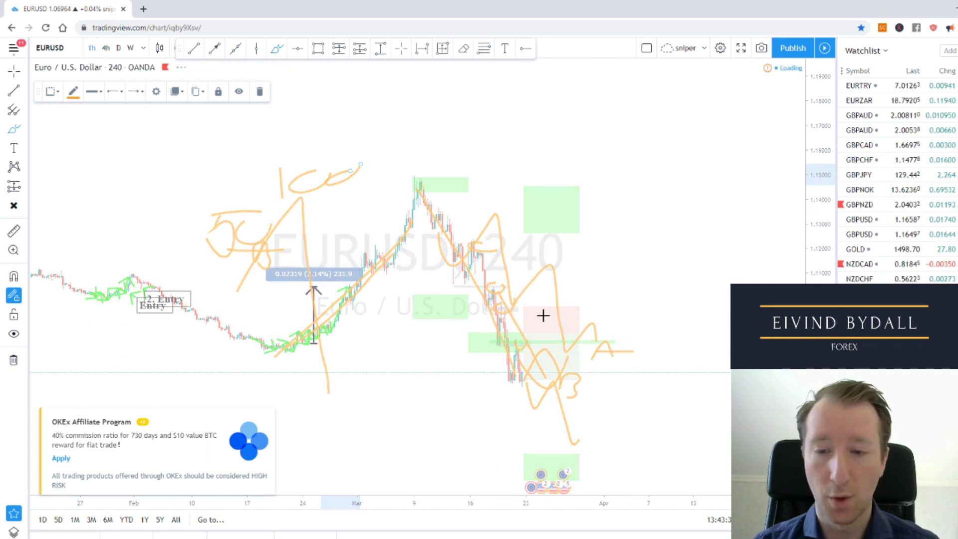
{"action": "left_click", "coordinate": [90, 50]}
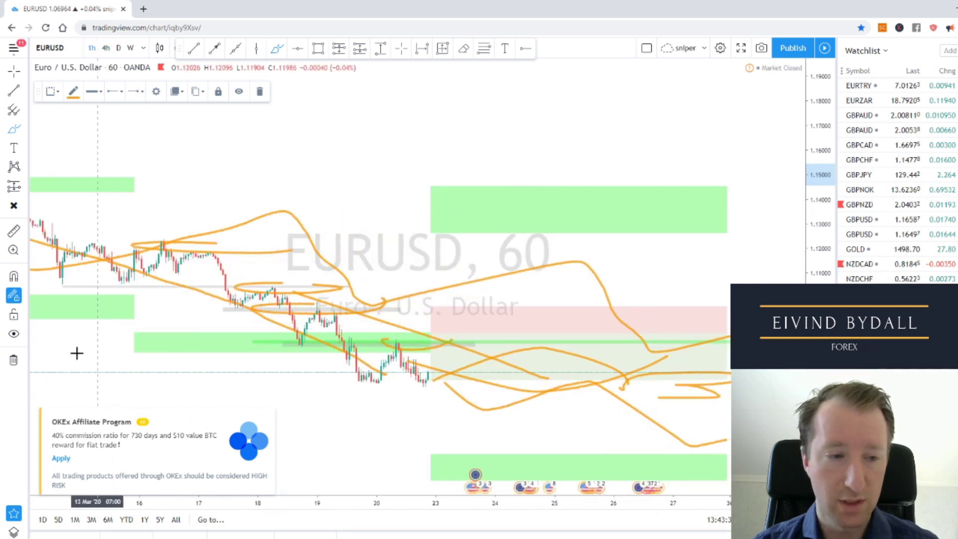
{"action": "left_click", "coordinate": [14, 334]}
{"action": "scroll", "coordinate": [445, 348], "scroll_direction": "down", "scroll_amount": 3}
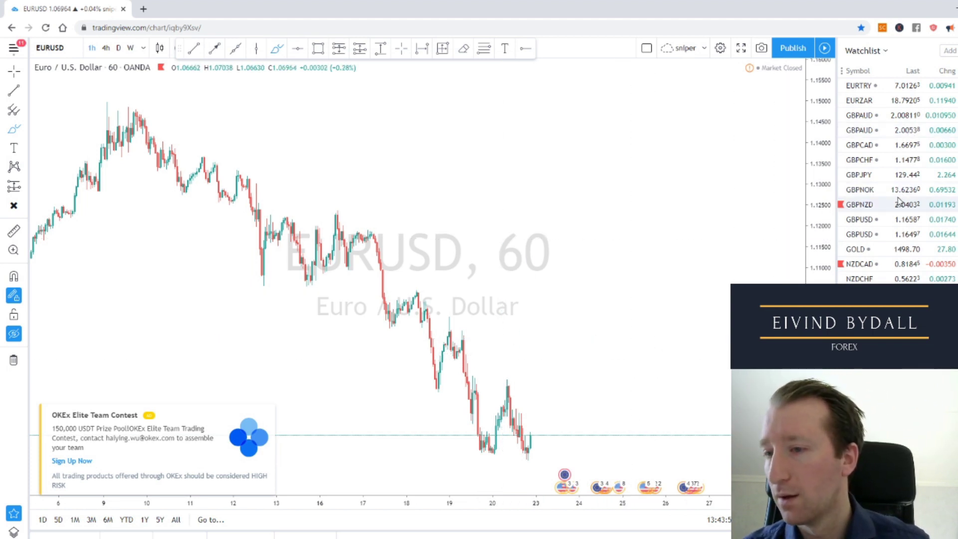
Step: Open the OANDA GBPUSD chart from the watchlist and show its hidden drawings
{"action": "scroll", "coordinate": [876, 175], "scroll_direction": "up", "scroll_amount": 2}
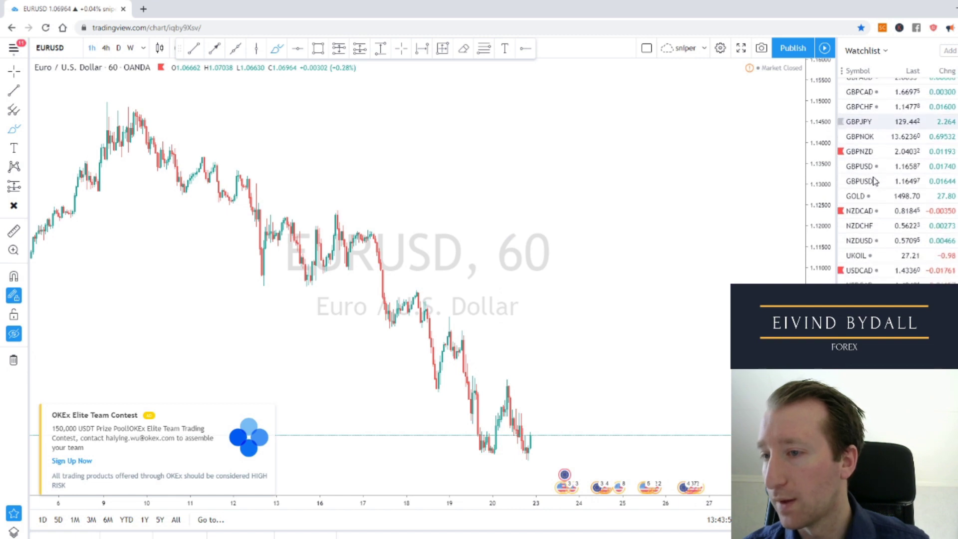
{"action": "scroll", "coordinate": [874, 181], "scroll_direction": "up", "scroll_amount": 1}
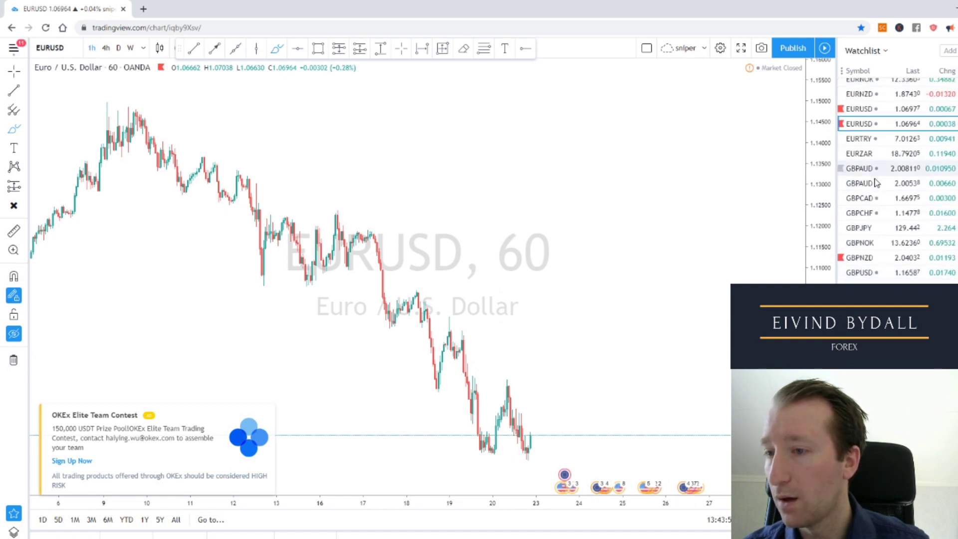
{"action": "left_click", "coordinate": [876, 273]}
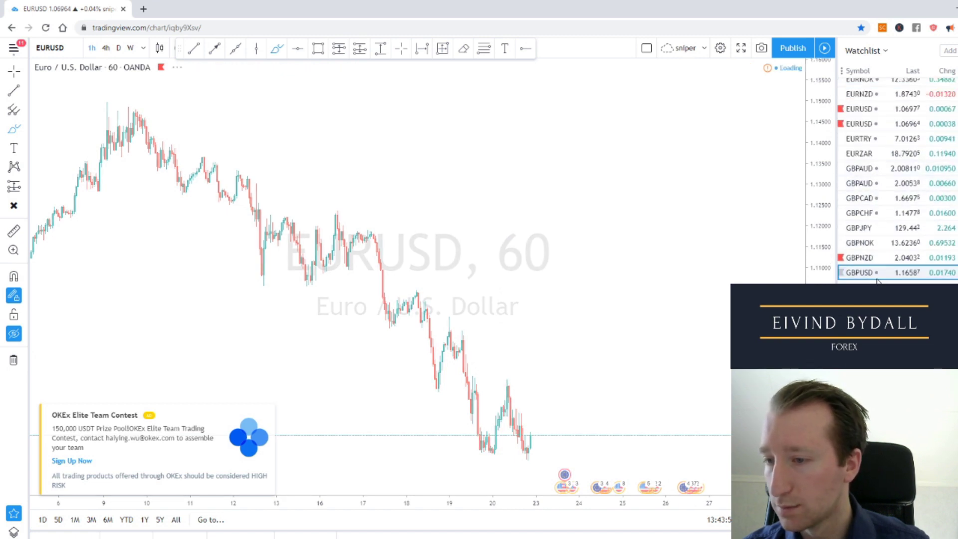
{"action": "left_click", "coordinate": [12, 336]}
{"action": "scroll", "coordinate": [650, 367], "scroll_direction": "down", "scroll_amount": 2}
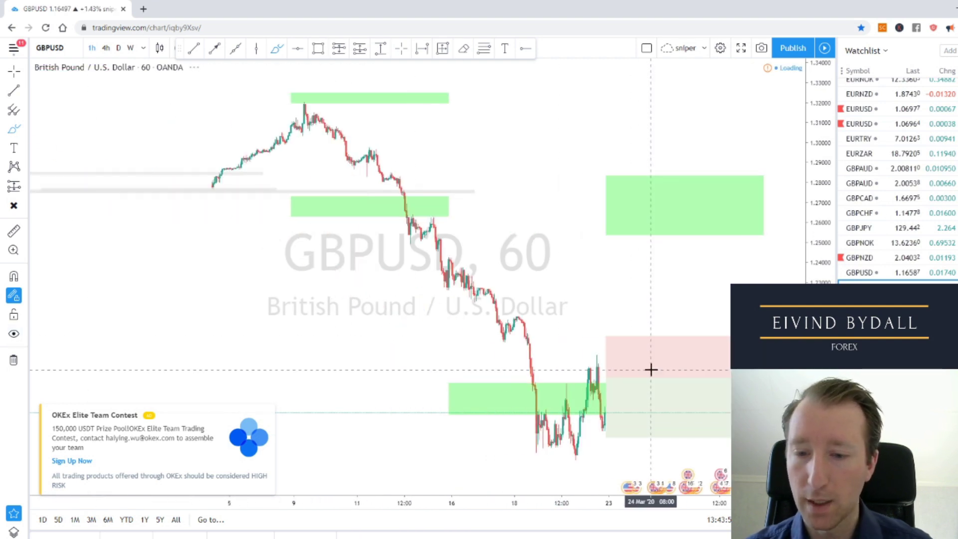
Step: Brush a loop with a line at the latest GBPUSD highs, and circle the consolidation at the lows with a zigzag through it
{"action": "left_click_drag", "start_coordinate": [536, 353], "coordinate": [507, 374]}
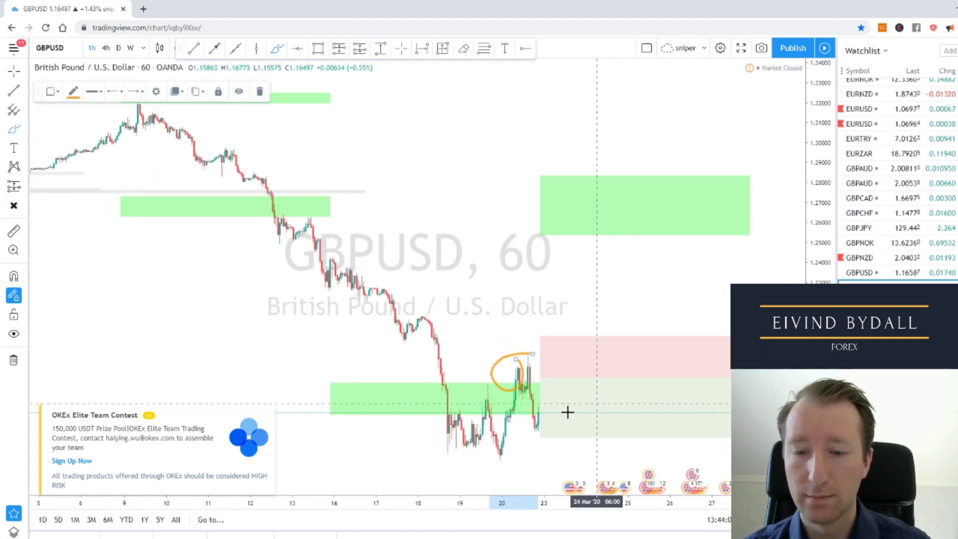
{"action": "mouse_move", "coordinate": [450, 414]}
{"action": "left_mouse_down"}
{"action": "mouse_move", "coordinate": [491, 399]}
{"action": "mouse_move", "coordinate": [516, 434]}
{"action": "mouse_move", "coordinate": [531, 393]}
{"action": "mouse_move", "coordinate": [449, 400]}
{"action": "mouse_move", "coordinate": [440, 457]}
{"action": "mouse_move", "coordinate": [504, 394]}
{"action": "left_mouse_up"}
Step: Set the GBPUSD chart to the 4-hour timeframe, and hide all drawings to view the bare price before showing them again
{"action": "left_click", "coordinate": [106, 48]}
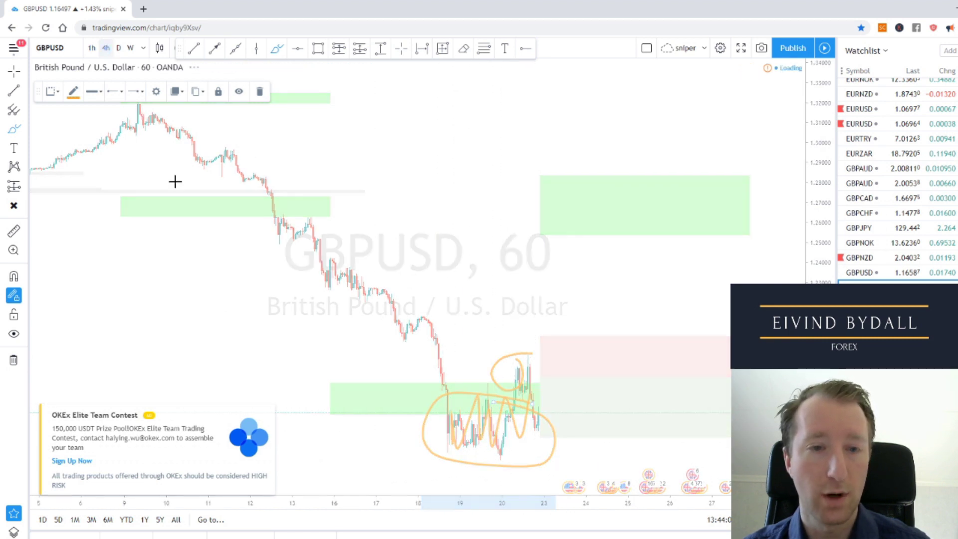
{"action": "left_click", "coordinate": [13, 334]}
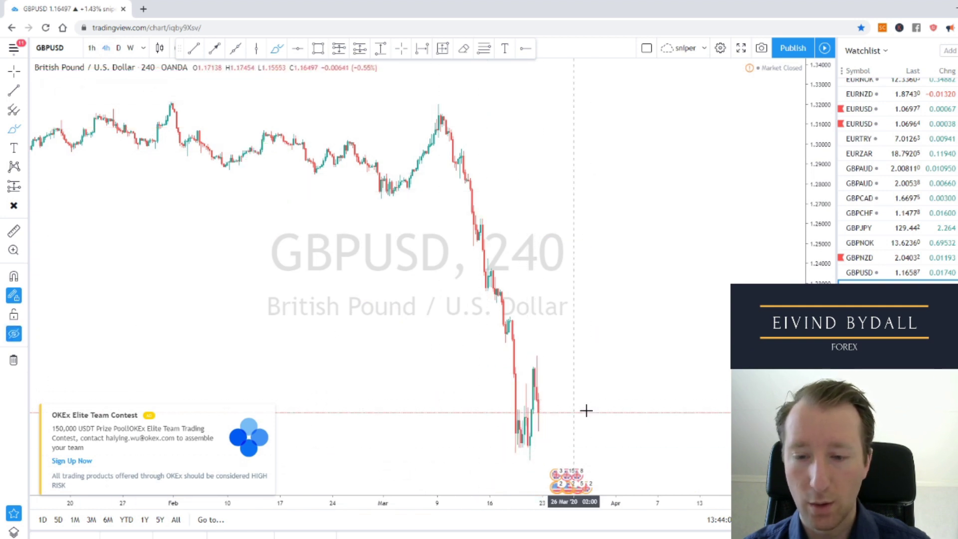
{"action": "scroll", "coordinate": [549, 417], "scroll_direction": "up", "scroll_amount": 3}
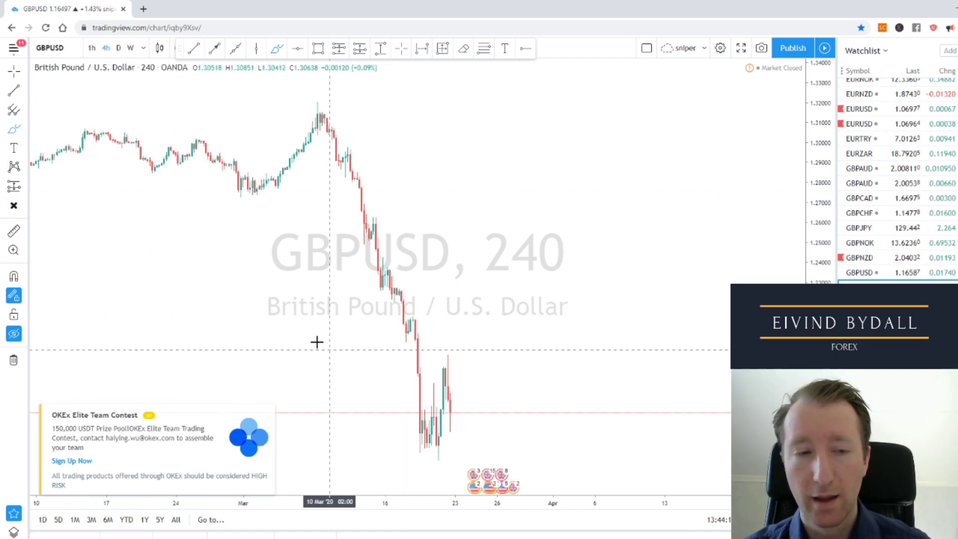
{"action": "key", "text": "ctrl+alt+h"}
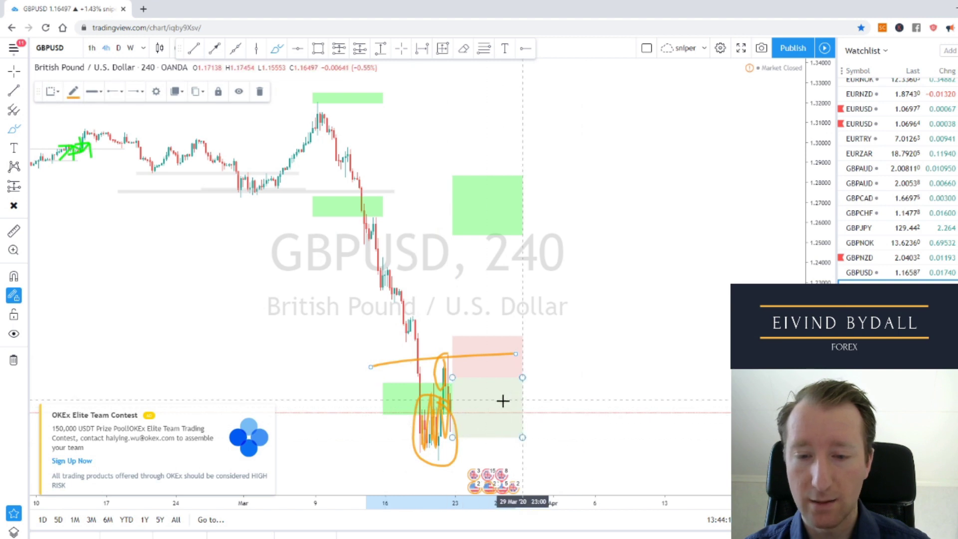
Step: Brush a rise-and-fall path peaking in the red zone, plus near-horizontal lines just below the zone and along its upper edge
{"action": "mouse_move", "coordinate": [448, 424]}
{"action": "left_mouse_down"}
{"action": "mouse_move", "coordinate": [475, 366]}
{"action": "mouse_move", "coordinate": [504, 443]}
{"action": "left_mouse_up"}
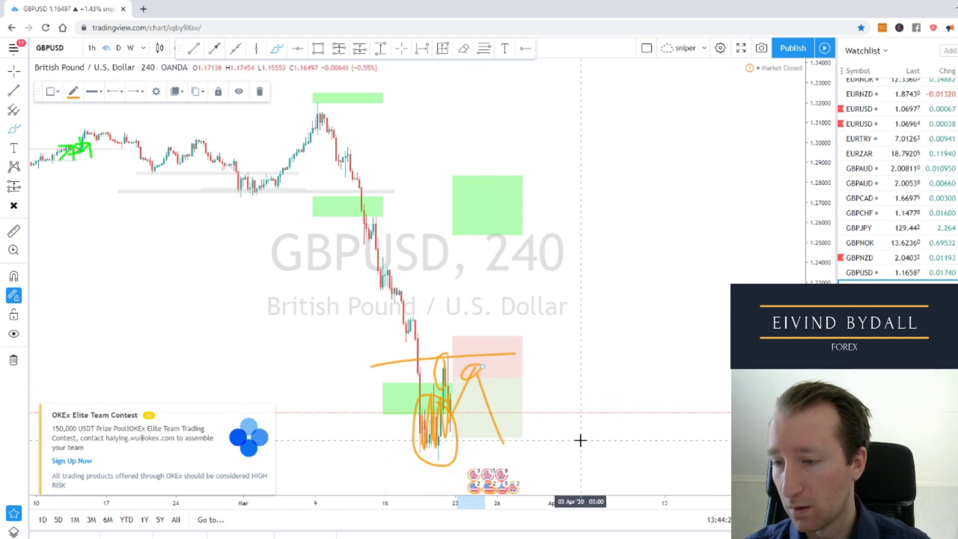
{"action": "left_click_drag", "start_coordinate": [432, 393], "coordinate": [520, 388]}
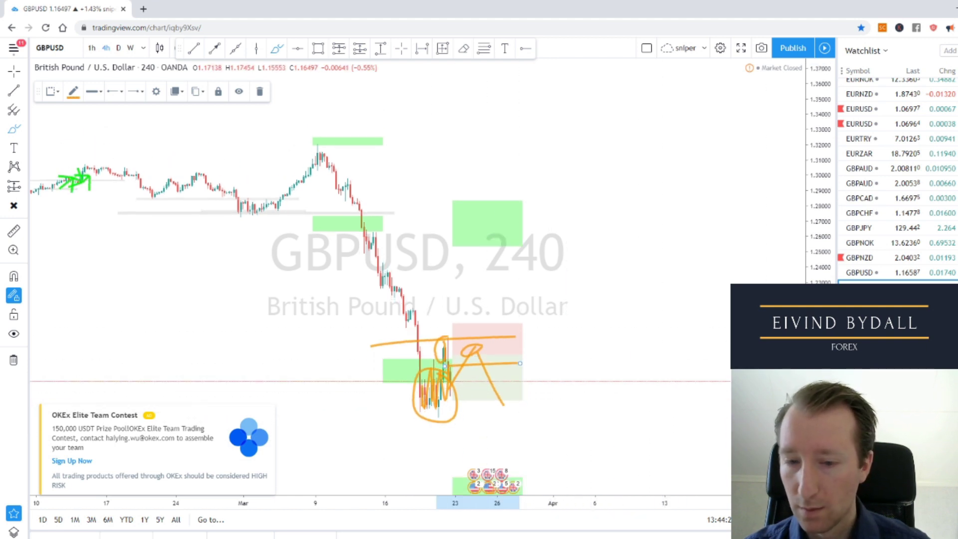
{"action": "left_click_drag", "start_coordinate": [440, 320], "coordinate": [532, 323]}
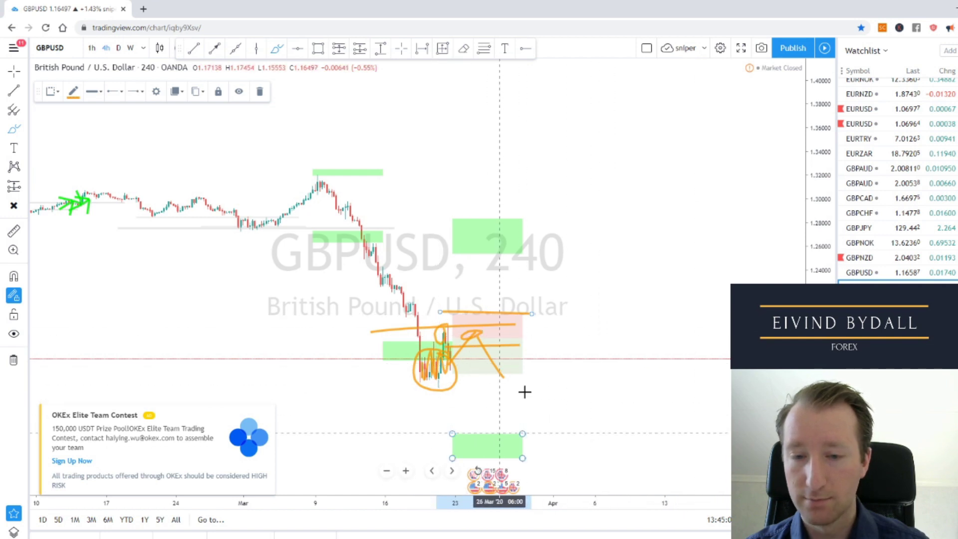
Step: Open the GBPCHF chart, brush a line across the recent swing highs and circle the latest peak on it
{"action": "left_click", "coordinate": [873, 214]}
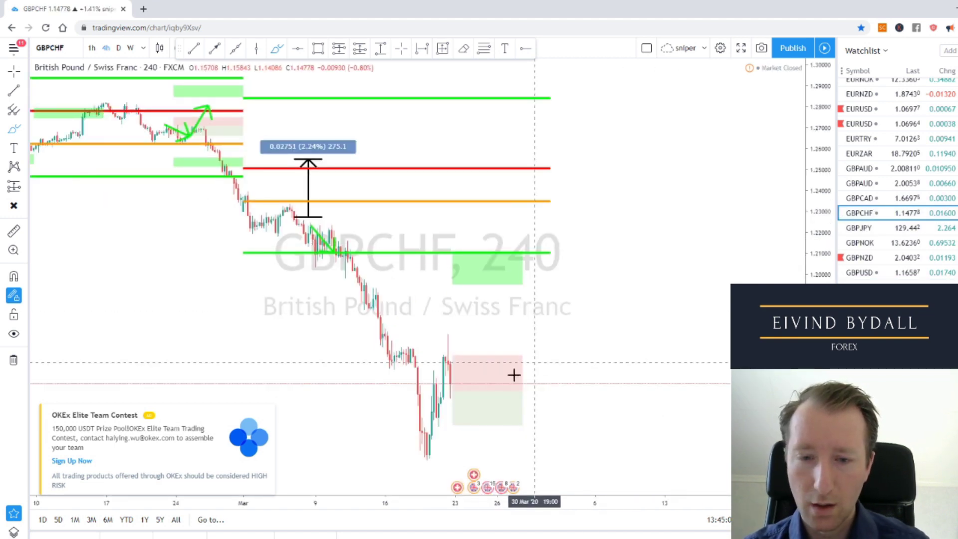
{"action": "left_click", "coordinate": [402, 347]}
{"action": "left_click", "coordinate": [534, 342]}
{"action": "left_click_drag", "start_coordinate": [455, 332], "coordinate": [469, 343]}
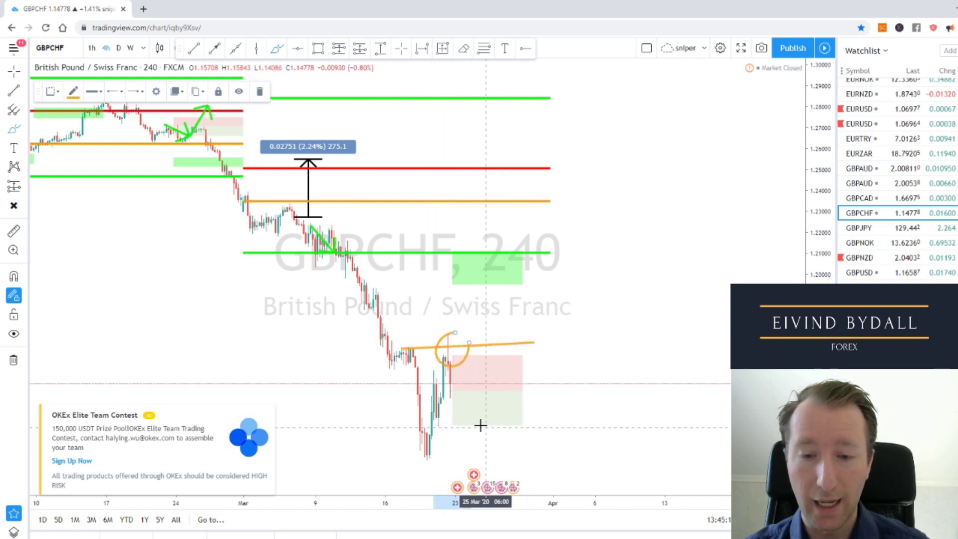
Step: Sketch a possible dip-and-rally path from the latest GBPCHF peak up past 1.22, and delete its brush strokes
{"action": "left_click_drag", "start_coordinate": [439, 360], "coordinate": [453, 401]}
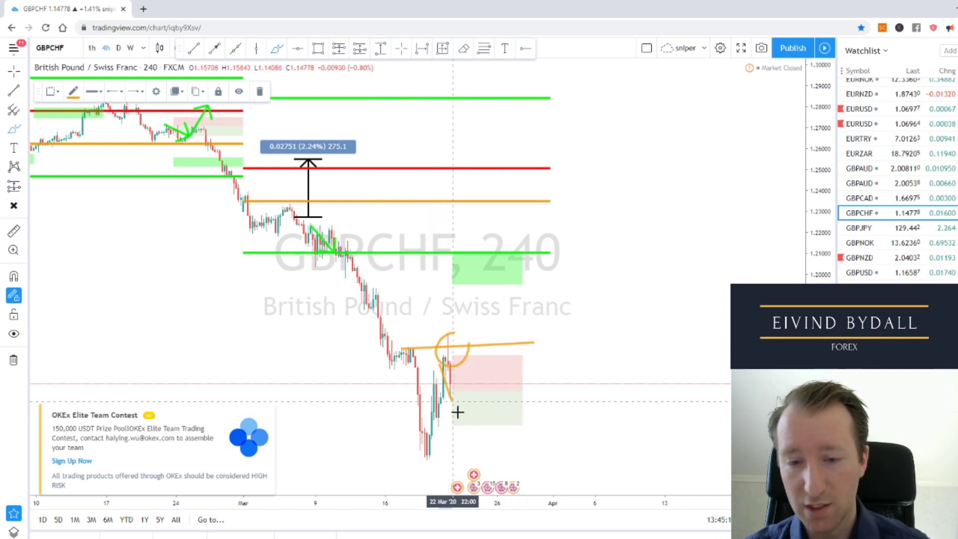
{"action": "mouse_move", "coordinate": [514, 351]}
{"action": "left_mouse_down"}
{"action": "mouse_move", "coordinate": [605, 277]}
{"action": "mouse_move", "coordinate": [630, 216]}
{"action": "left_mouse_up"}
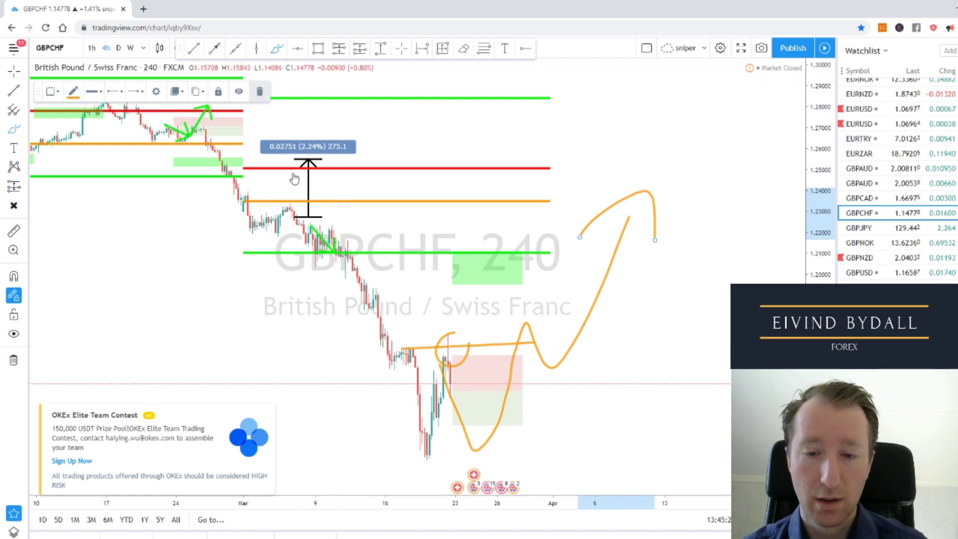
{"action": "left_click", "coordinate": [263, 92]}
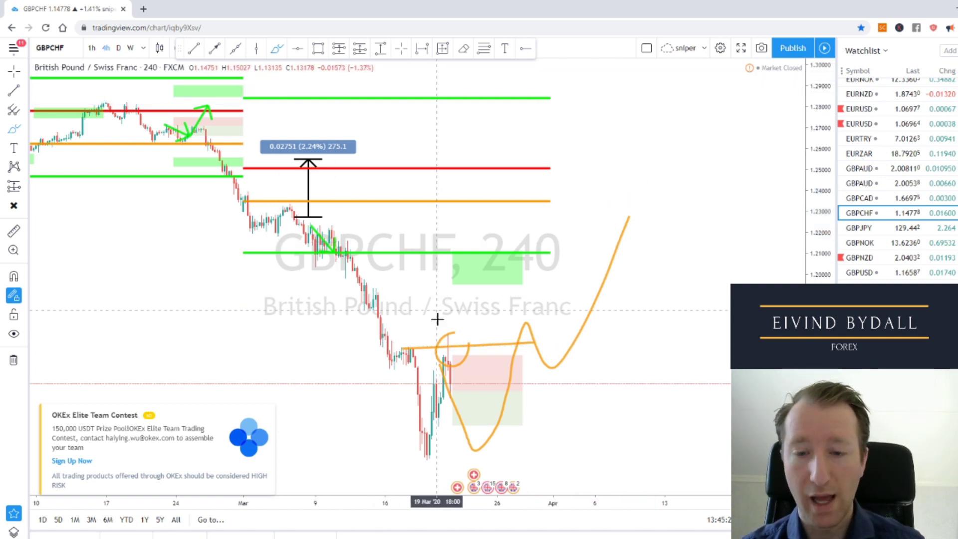
{"action": "left_click", "coordinate": [13, 71]}
{"action": "left_click", "coordinate": [607, 278]}
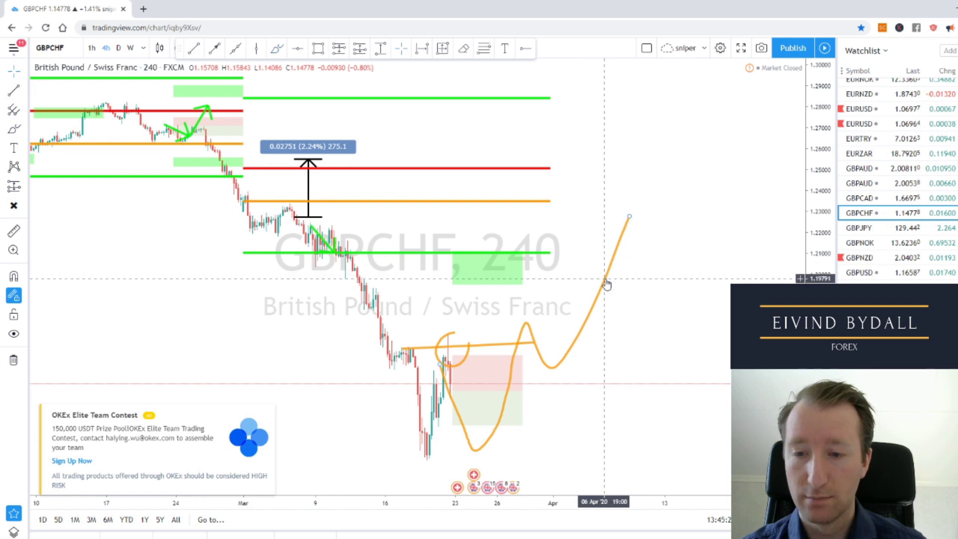
{"action": "left_click", "coordinate": [260, 91]}
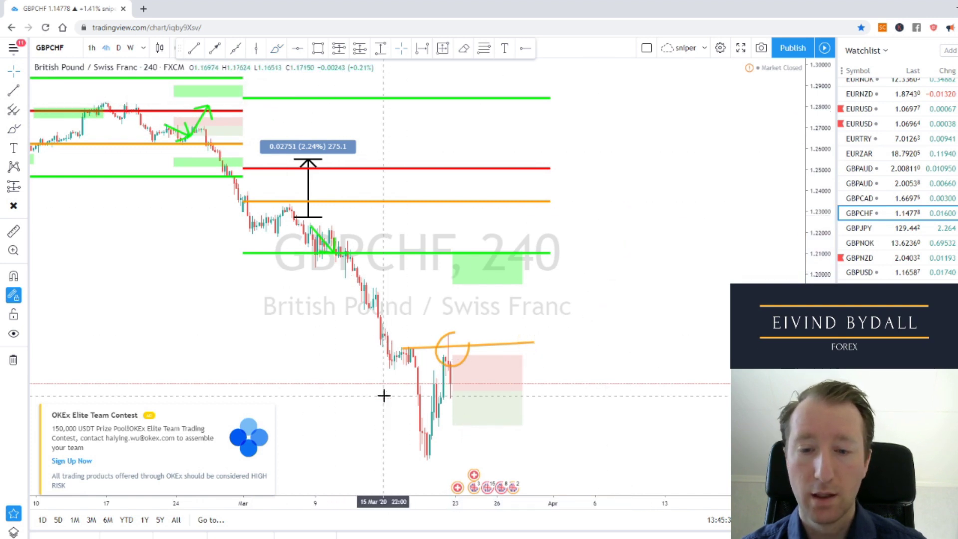
Step: Measure the price range of the GBPCHF decline from the early May 2019 high to the August 2019 low
{"action": "scroll", "coordinate": [238, 301], "scroll_direction": "down", "scroll_amount": 3}
{"action": "scroll", "coordinate": [200, 280], "scroll_direction": "down", "scroll_amount": 4}
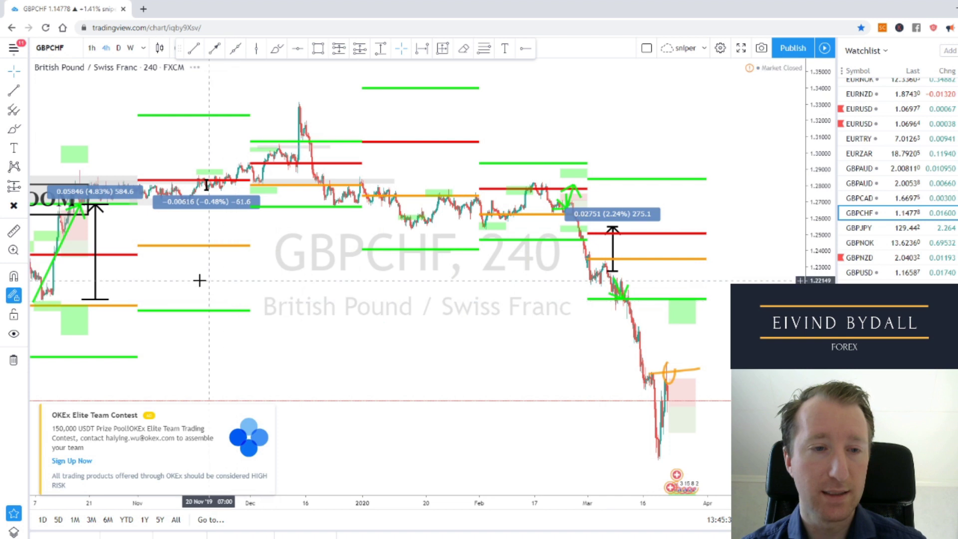
{"action": "left_click_drag", "start_coordinate": [102, 313], "coordinate": [282, 321]}
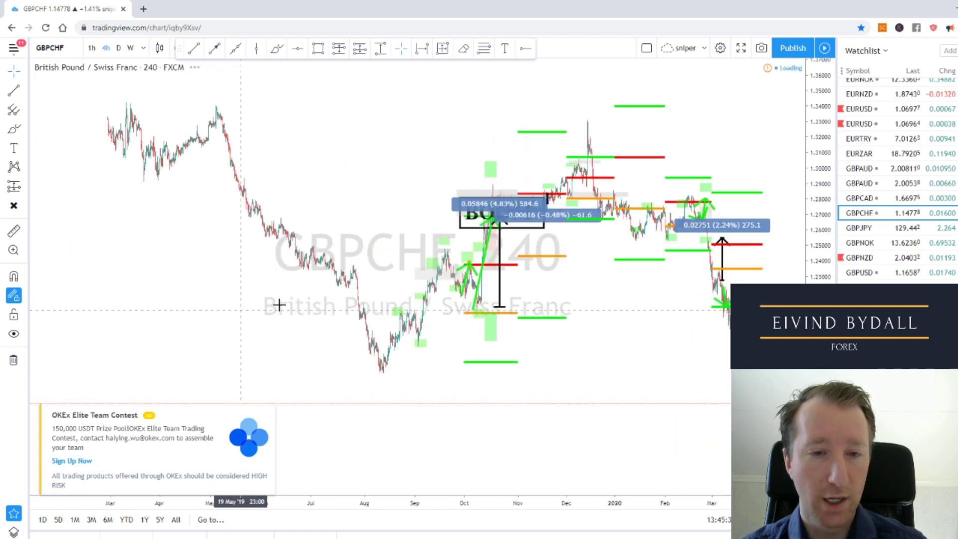
{"action": "left_click", "coordinate": [380, 48]}
{"action": "left_click", "coordinate": [215, 107]}
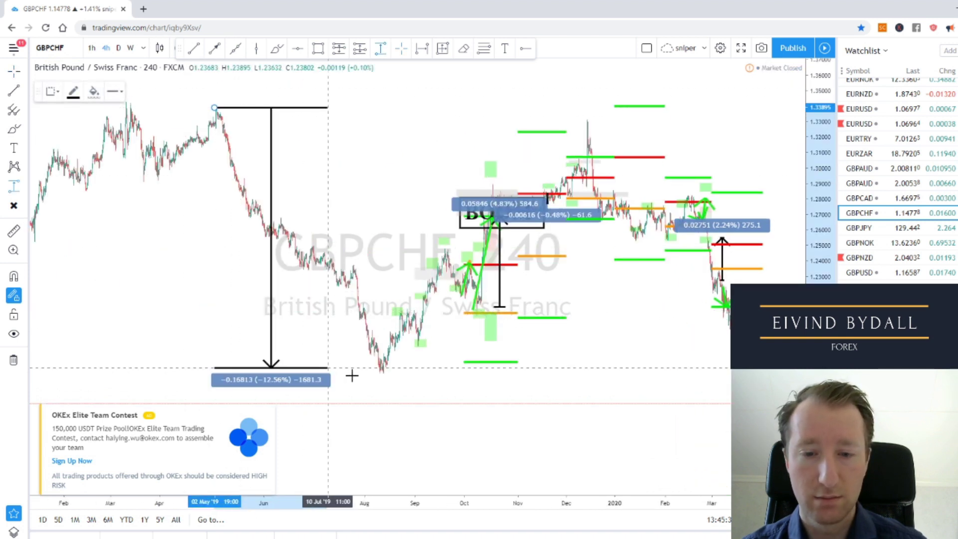
{"action": "left_click", "coordinate": [365, 372]}
Step: Measure the price range of the GBPCHF decline from the February 2020 high to the March 2020 low
{"action": "scroll", "coordinate": [663, 312], "scroll_direction": "up", "scroll_amount": 1}
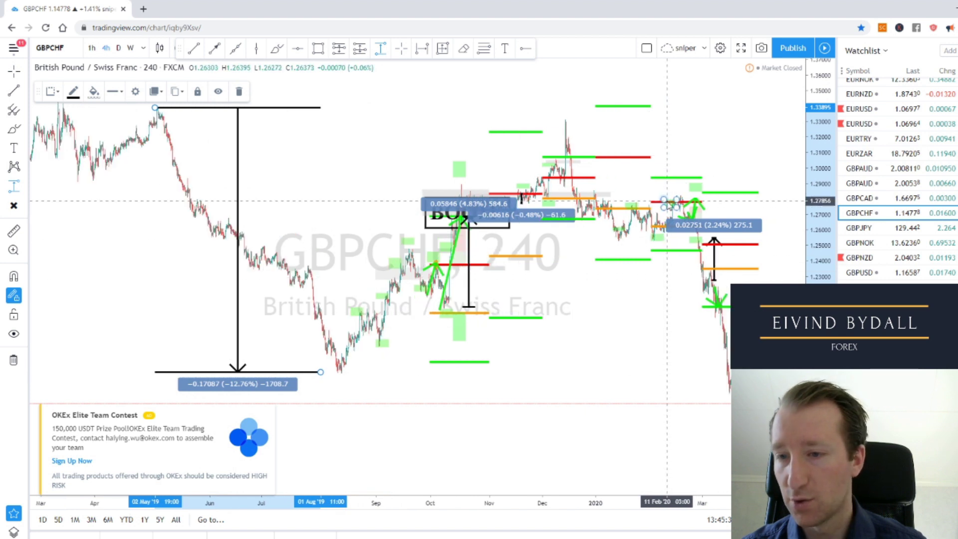
{"action": "left_click", "coordinate": [666, 197]}
{"action": "left_click", "coordinate": [728, 455]}
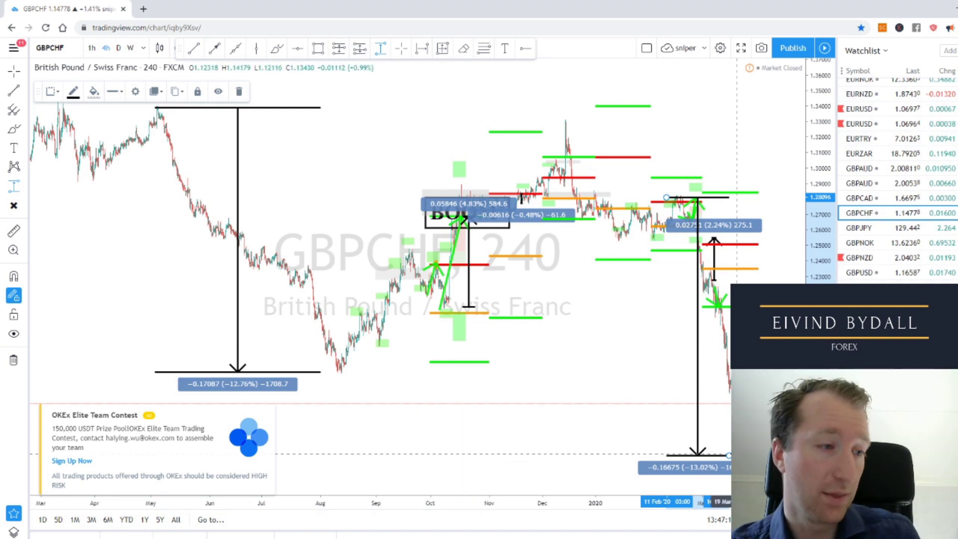
Step: Look at the GBPJPY decline for comparison, and return to GBPCHF on the 1-hour timeframe
{"action": "key", "text": "Down"}
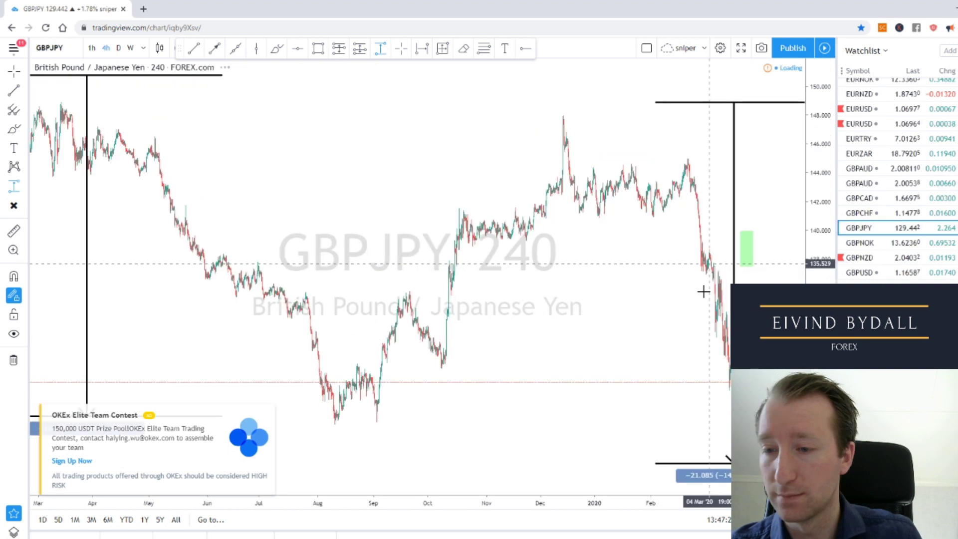
{"action": "key", "text": "Up"}
{"action": "key", "text": "Up"}
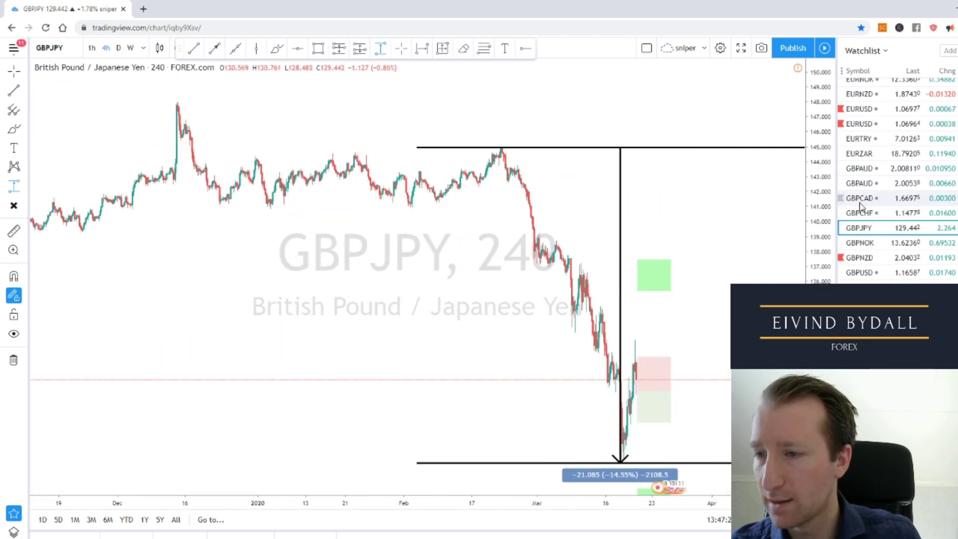
{"action": "key", "text": "Down"}
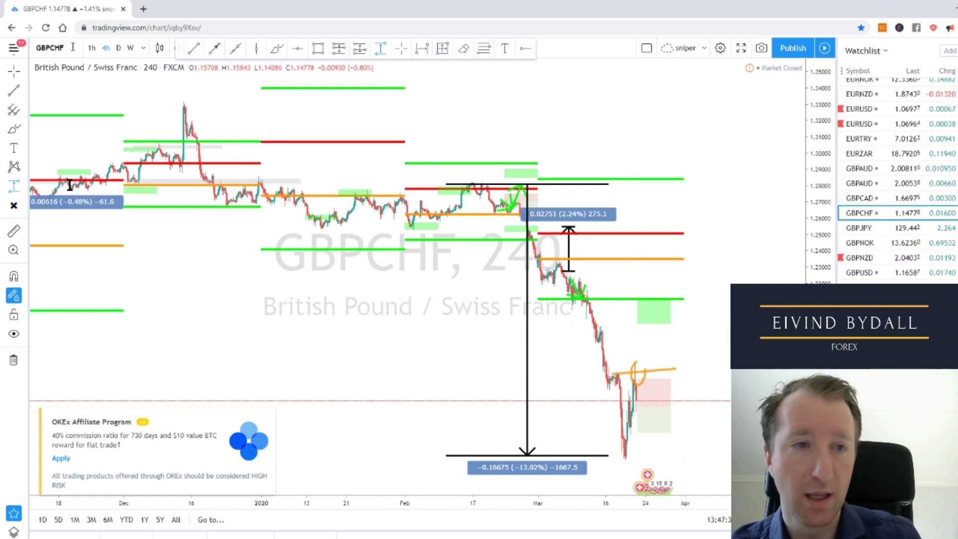
{"action": "left_click", "coordinate": [91, 47]}
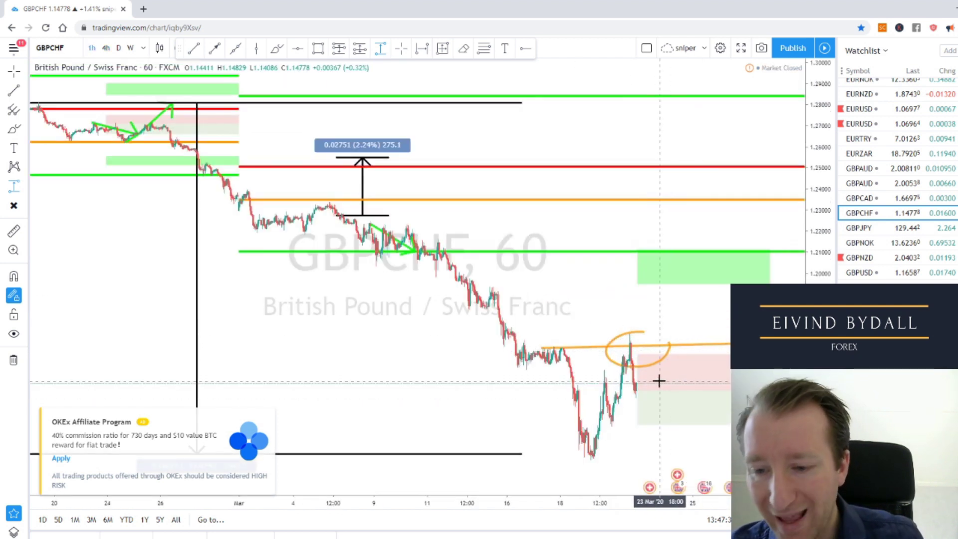
Step: Measure the price range from the latest GBPCHF price up into the red zone, and delete the measurement
{"action": "left_click", "coordinate": [634, 392]}
{"action": "left_click", "coordinate": [641, 378]}
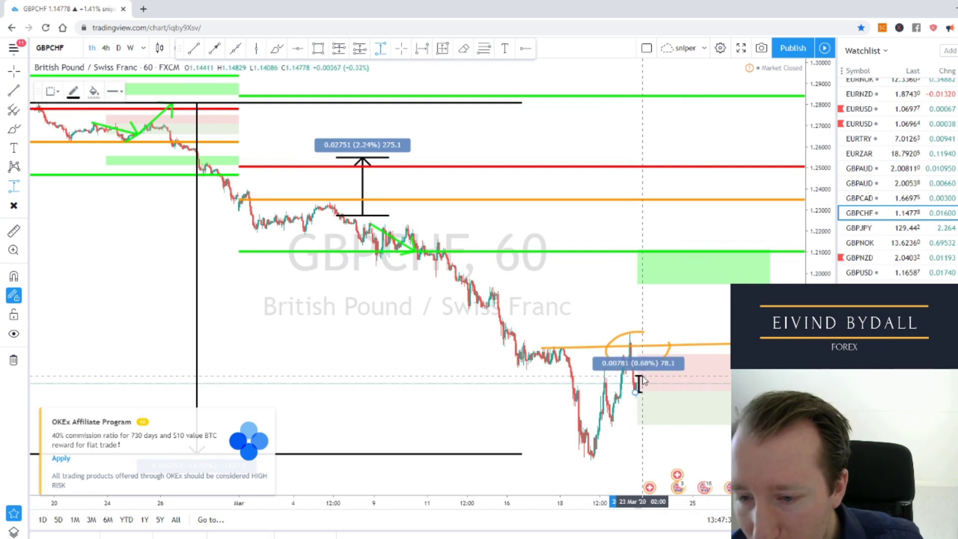
{"action": "left_click", "coordinate": [649, 362]}
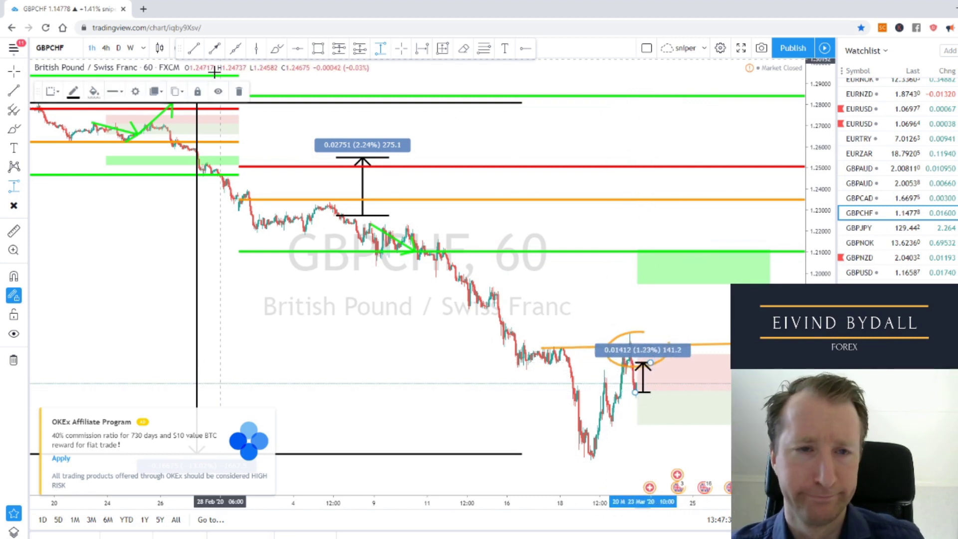
{"action": "left_click", "coordinate": [239, 92]}
Step: Brush a rise-and-fall scenario around the latest GBPCHF price, and circle the March low with a zigzag tracing the rebound
{"action": "left_click", "coordinate": [277, 48]}
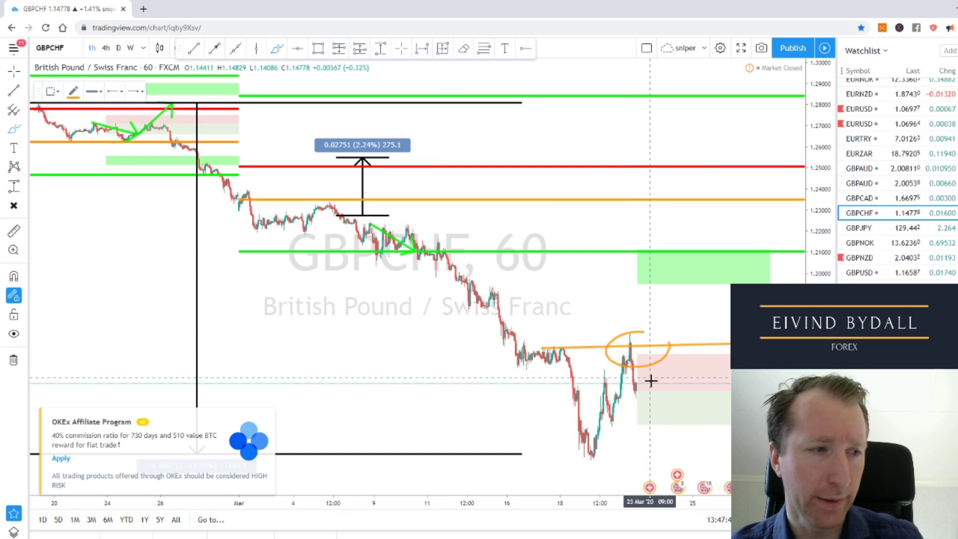
{"action": "left_click", "coordinate": [636, 392]}
{"action": "mouse_move", "coordinate": [654, 367]}
{"action": "left_mouse_down"}
{"action": "mouse_move", "coordinate": [673, 405]}
{"action": "mouse_move", "coordinate": [707, 434]}
{"action": "mouse_move", "coordinate": [710, 414]}
{"action": "left_mouse_up"}
{"action": "double_click", "coordinate": [675, 370]}
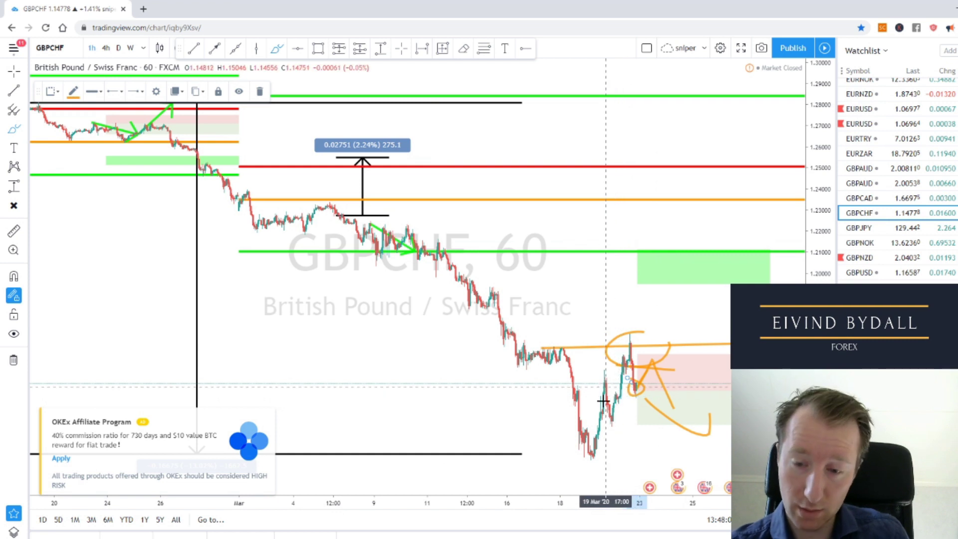
{"action": "mouse_move", "coordinate": [606, 429]}
{"action": "left_mouse_down"}
{"action": "mouse_move", "coordinate": [558, 432]}
{"action": "mouse_move", "coordinate": [594, 456]}
{"action": "mouse_move", "coordinate": [579, 432]}
{"action": "mouse_move", "coordinate": [625, 345]}
{"action": "mouse_move", "coordinate": [643, 394]}
{"action": "mouse_move", "coordinate": [655, 389]}
{"action": "left_mouse_up"}
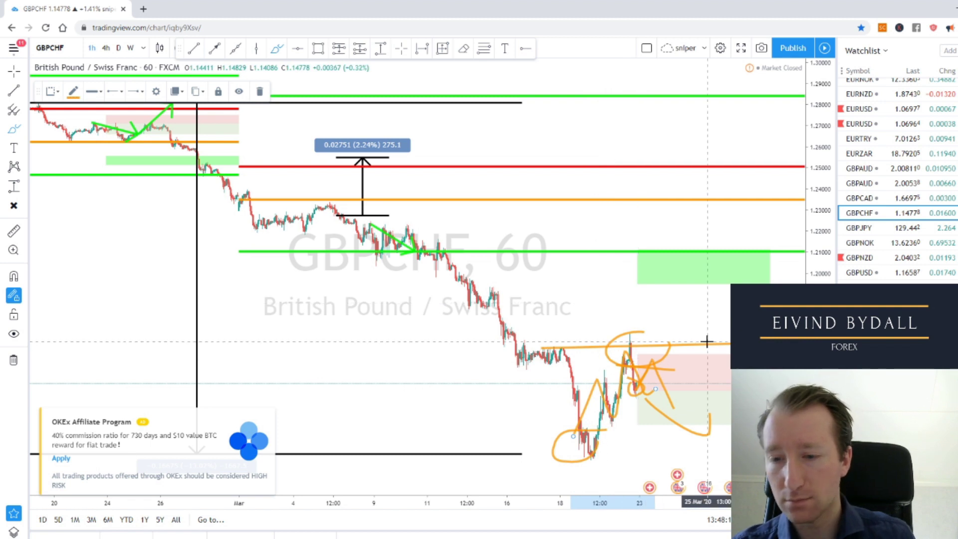
Step: Brush a slightly rising line from the latest GBPCHF peak and a horizontal line across that peak
{"action": "left_click", "coordinate": [627, 330]}
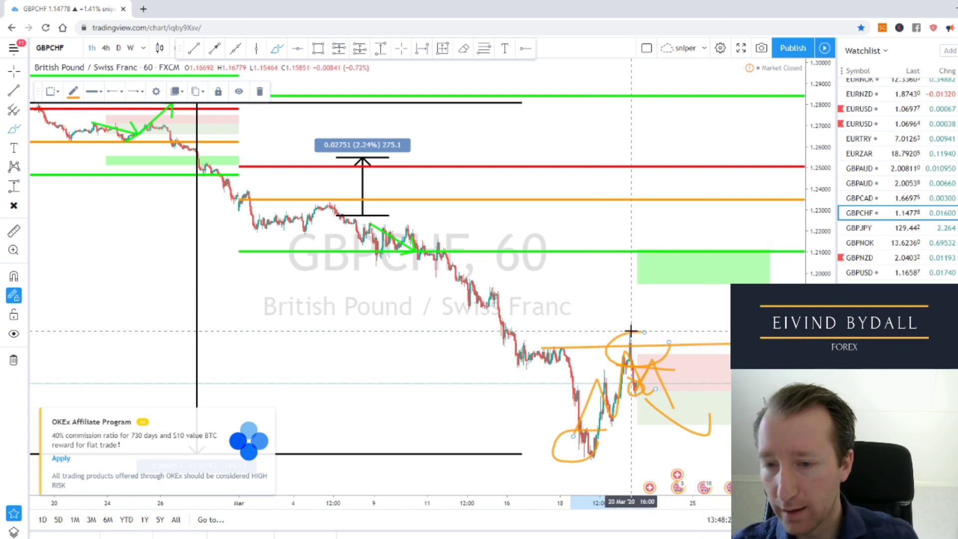
{"action": "left_click", "coordinate": [699, 317]}
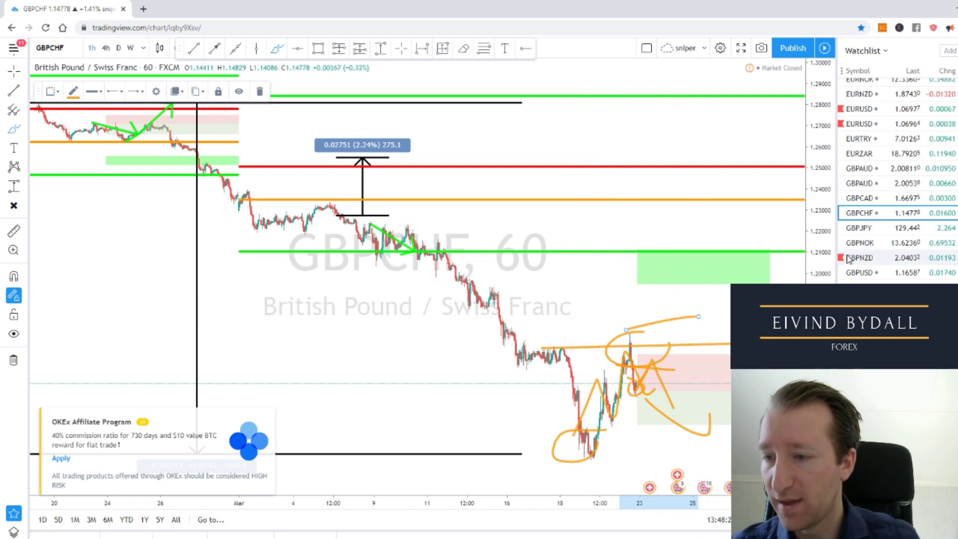
{"action": "left_click_drag", "start_coordinate": [821, 260], "coordinate": [820, 279]}
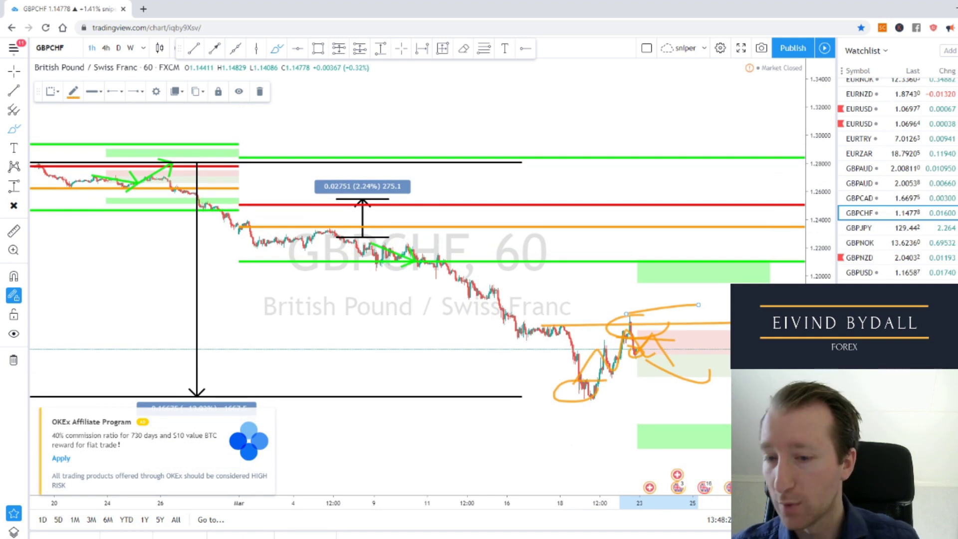
{"action": "left_click_drag", "start_coordinate": [612, 318], "coordinate": [687, 316]}
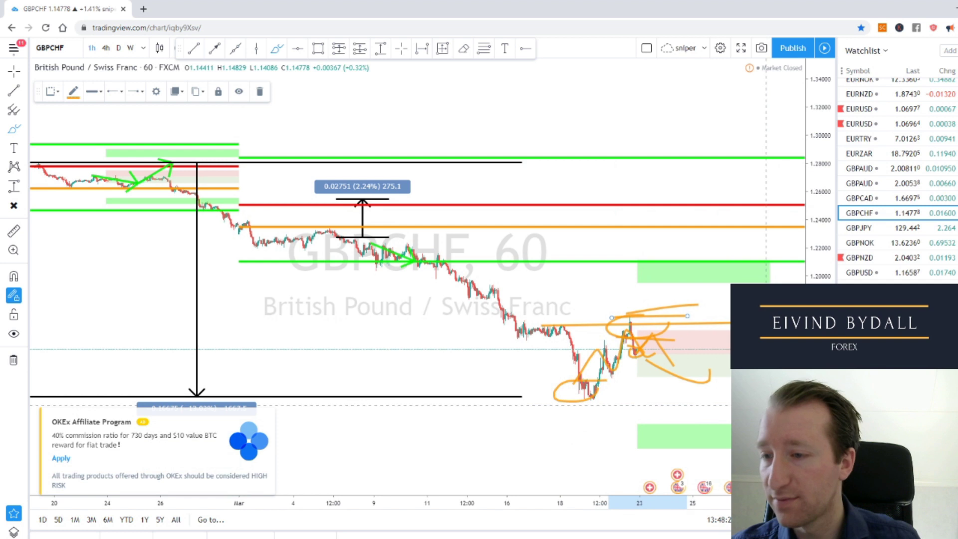
Step: Open the GBPJPY chart and brush a small rise into the red zone, a drop to the March lows and an upturn
{"action": "left_click", "coordinate": [879, 229]}
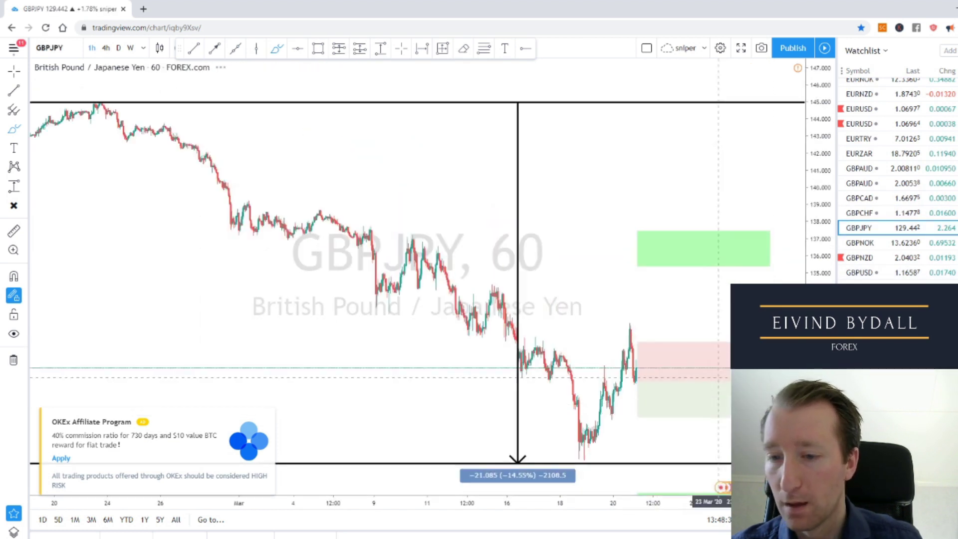
{"action": "mouse_move", "coordinate": [637, 380]}
{"action": "left_mouse_down"}
{"action": "mouse_move", "coordinate": [648, 359]}
{"action": "mouse_move", "coordinate": [680, 444]}
{"action": "mouse_move", "coordinate": [718, 424]}
{"action": "left_mouse_up"}
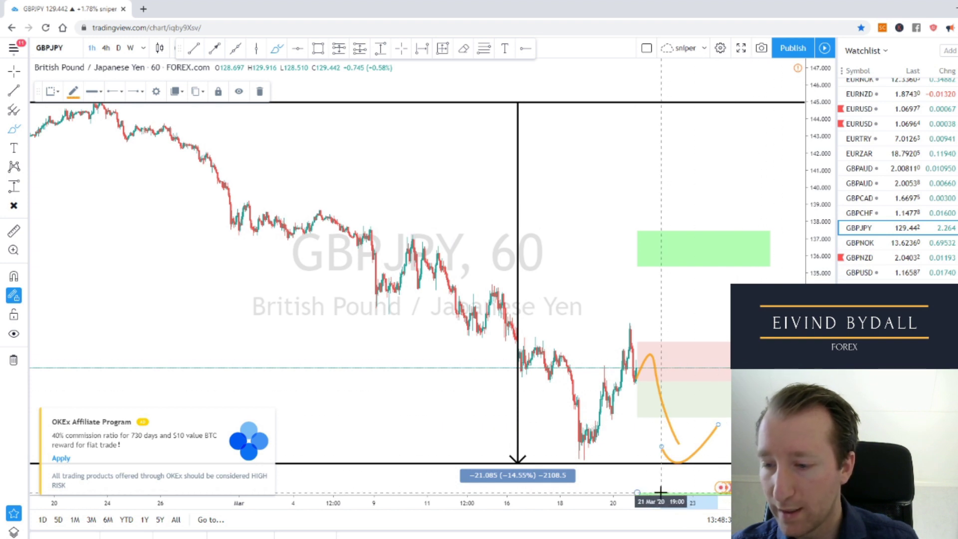
Step: Brush near-horizontal lines across the latest GBPJPY peak and mid-March lows, and retrace the drop, small rise and renewed fall from that peak
{"action": "left_click", "coordinate": [558, 316]}
{"action": "left_click", "coordinate": [666, 329]}
{"action": "left_click", "coordinate": [630, 349]}
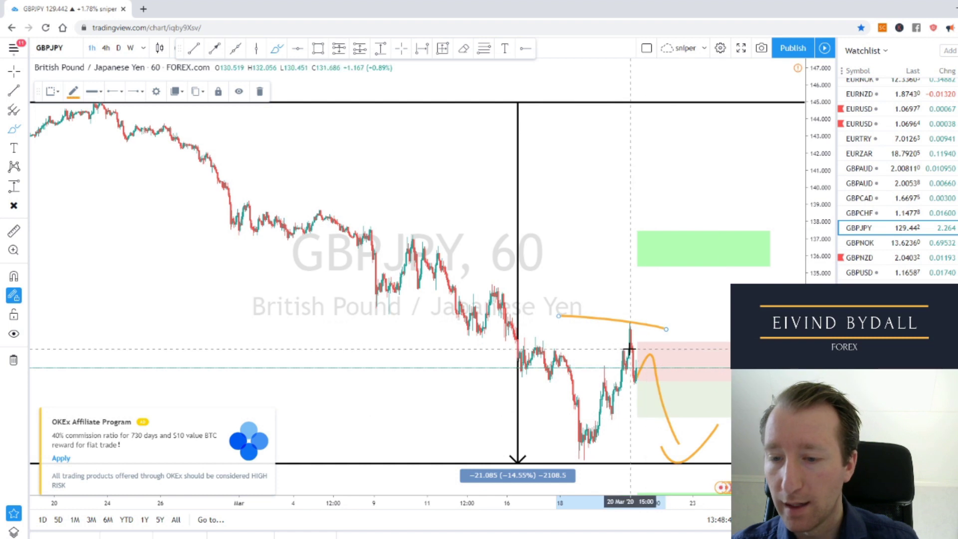
{"action": "left_click", "coordinate": [650, 346]}
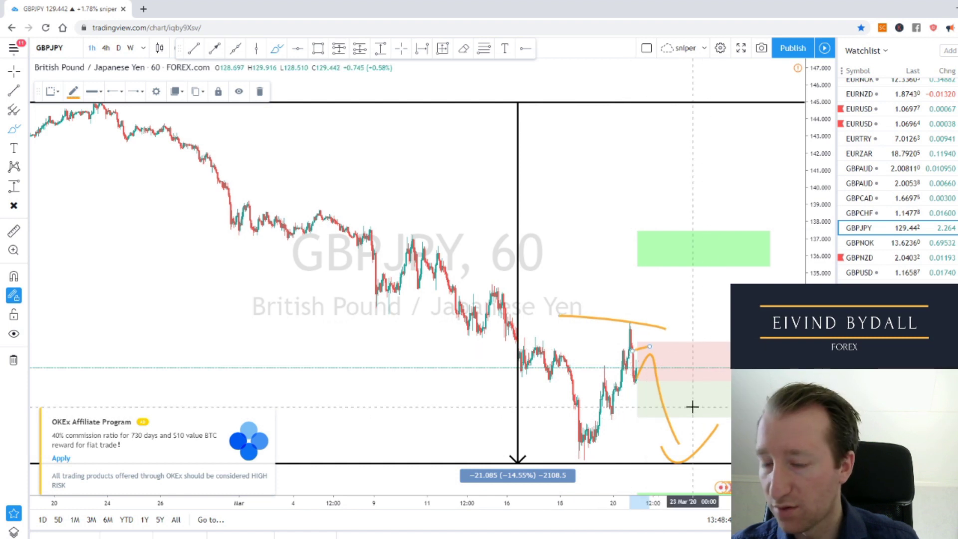
{"action": "left_click", "coordinate": [613, 319]}
{"action": "left_click", "coordinate": [672, 319]}
{"action": "left_click", "coordinate": [459, 328]}
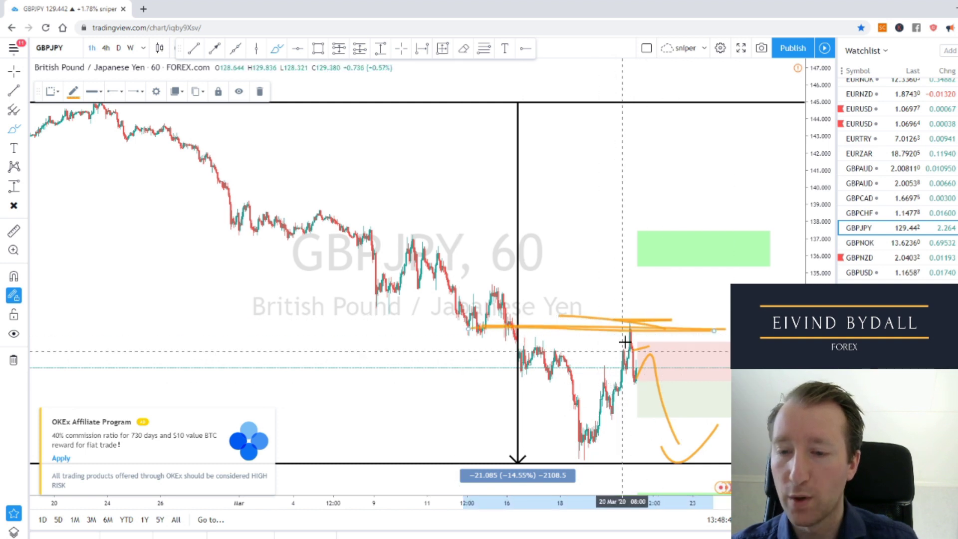
{"action": "left_click_drag", "start_coordinate": [638, 381], "coordinate": [651, 352]}
{"action": "left_click_drag", "start_coordinate": [660, 401], "coordinate": [663, 418]}
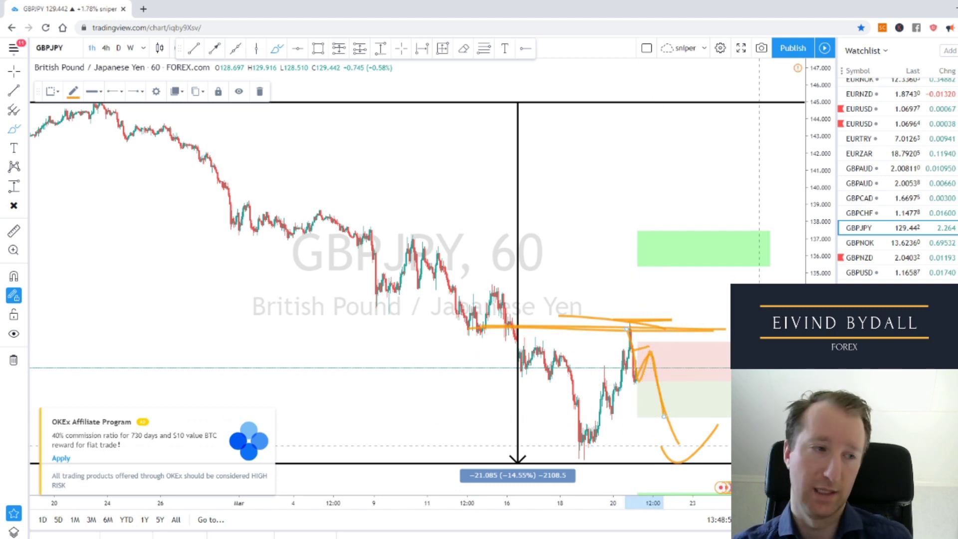
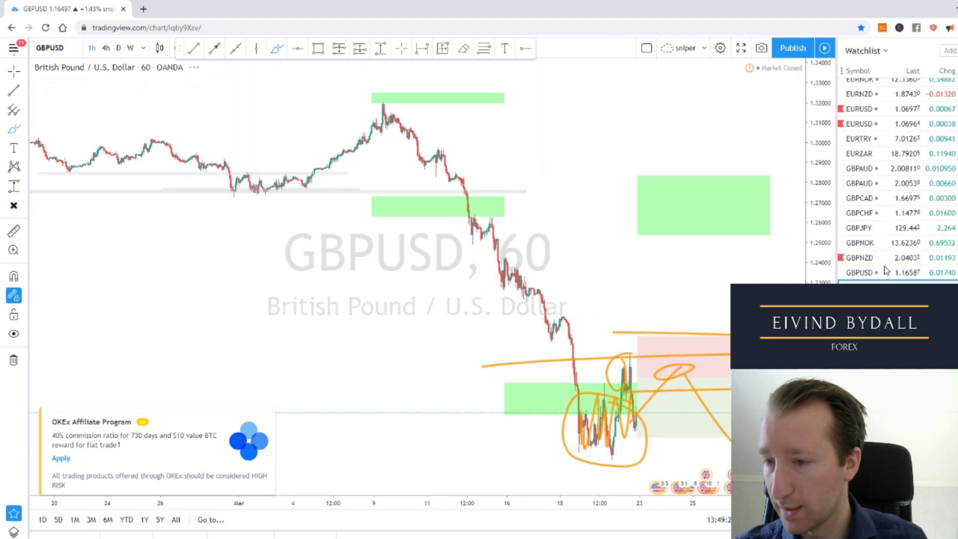
Step: Open the FXCM USDCAD chart and brush a circle around the latest pullback low plus rising and falling scenarios from the current price
{"action": "scroll", "coordinate": [884, 152], "scroll_direction": "down", "scroll_amount": 5}
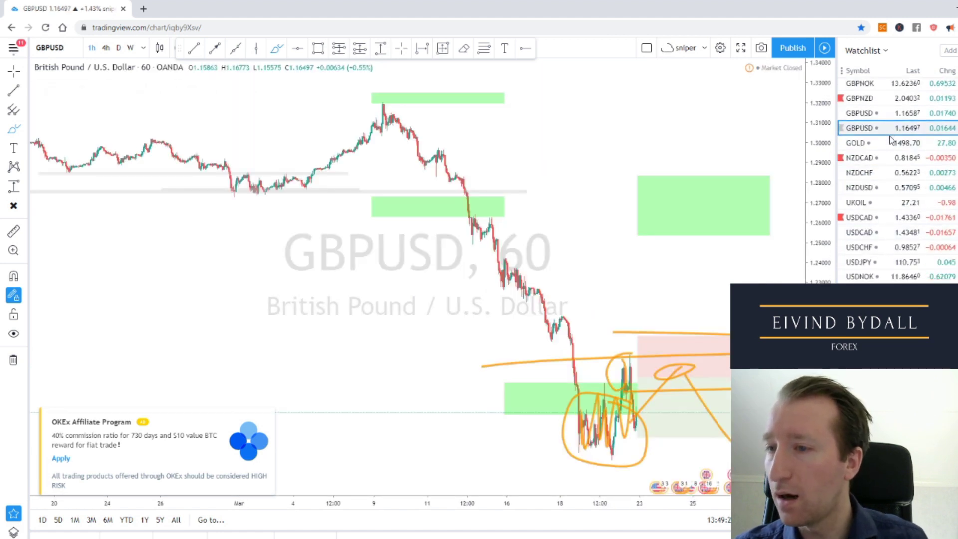
{"action": "left_click", "coordinate": [879, 217]}
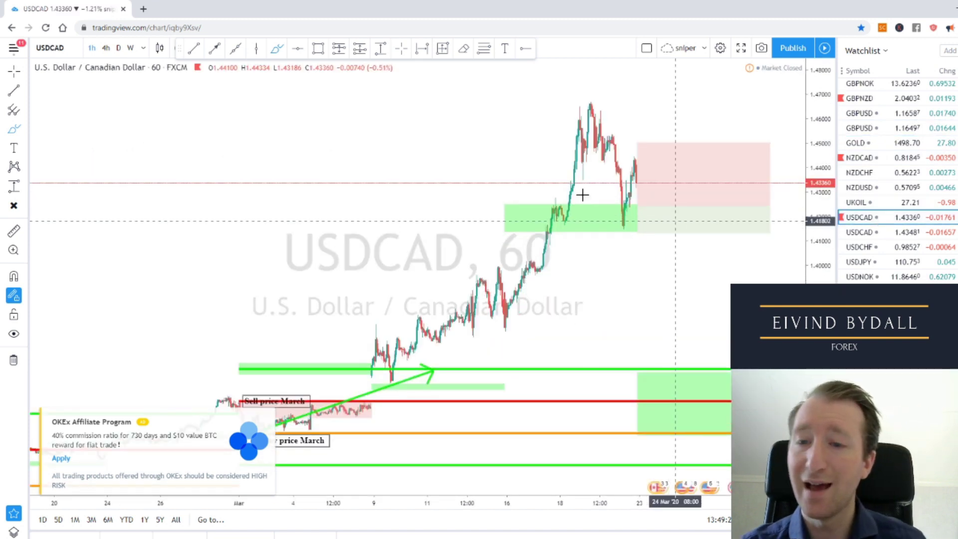
{"action": "left_click_drag", "start_coordinate": [631, 183], "coordinate": [633, 189]}
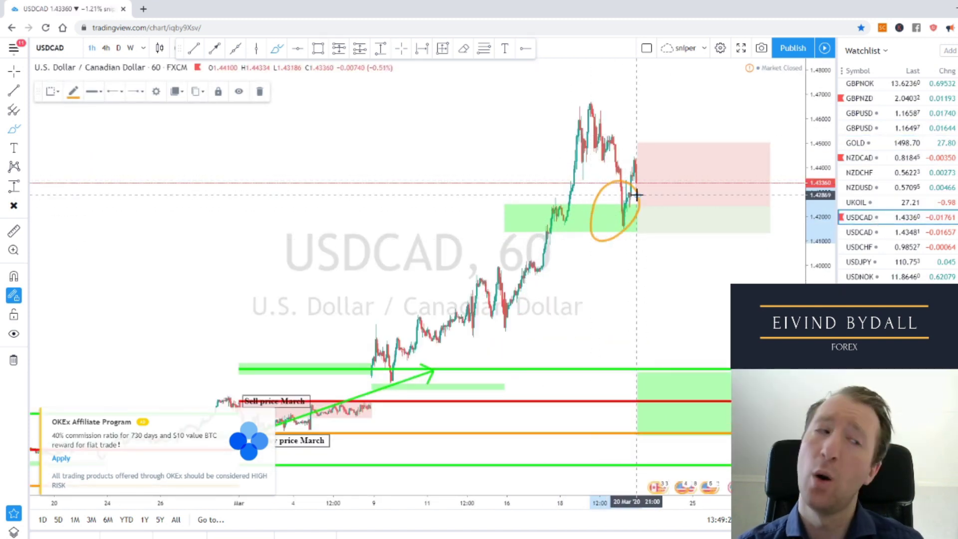
{"action": "mouse_move", "coordinate": [581, 113]}
{"action": "left_mouse_down"}
{"action": "mouse_move", "coordinate": [622, 244]}
{"action": "mouse_move", "coordinate": [643, 157]}
{"action": "mouse_move", "coordinate": [727, 76]}
{"action": "mouse_move", "coordinate": [758, 67]}
{"action": "left_mouse_up"}
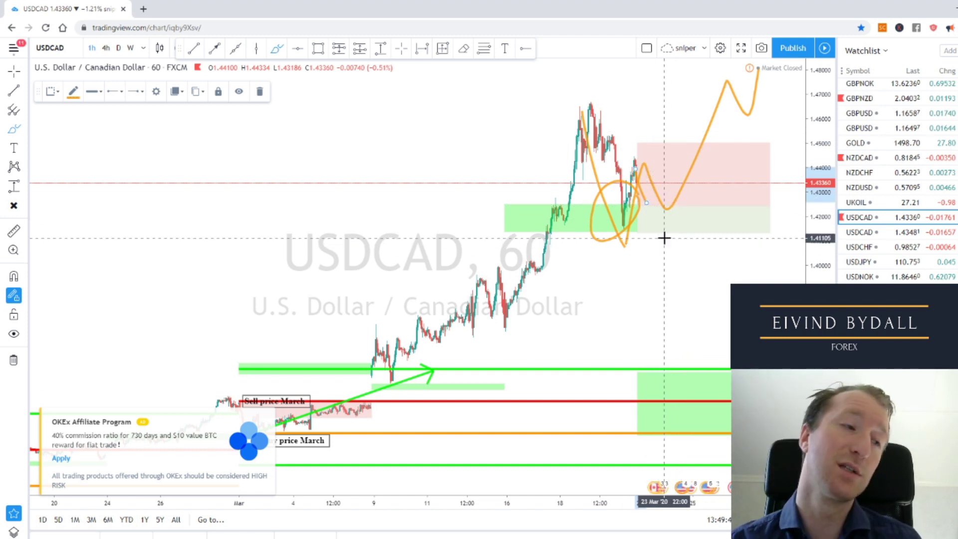
{"action": "left_click", "coordinate": [642, 257]}
{"action": "left_click", "coordinate": [744, 260]}
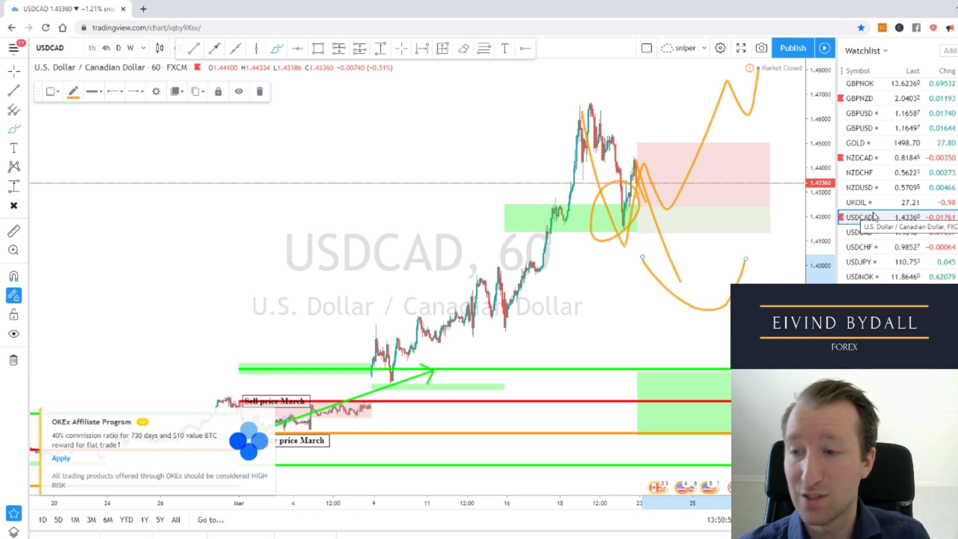
Step: Open the USDCHF chart and brush a near-horizontal line along the lower edge of the uppermost green zone
{"action": "left_click", "coordinate": [869, 248]}
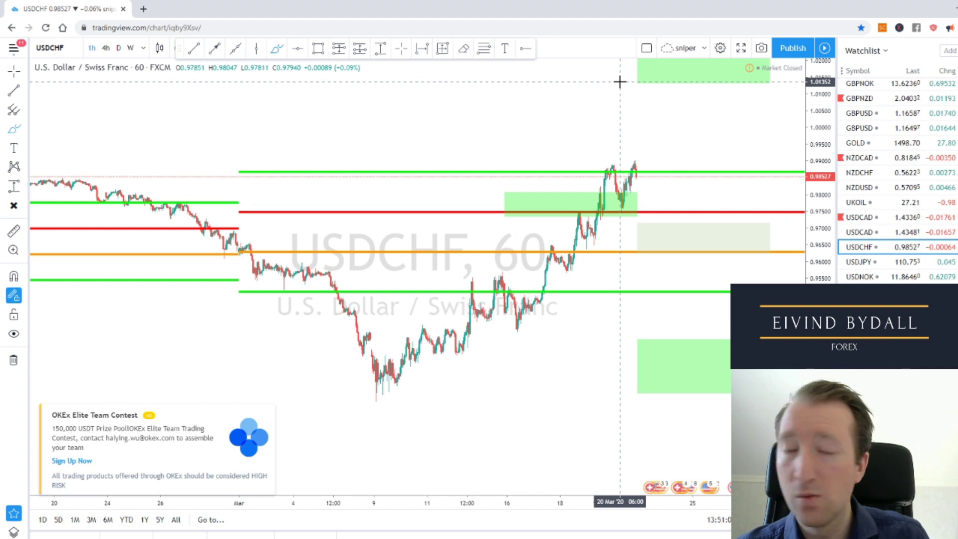
{"action": "left_click", "coordinate": [622, 82]}
{"action": "left_click", "coordinate": [775, 85]}
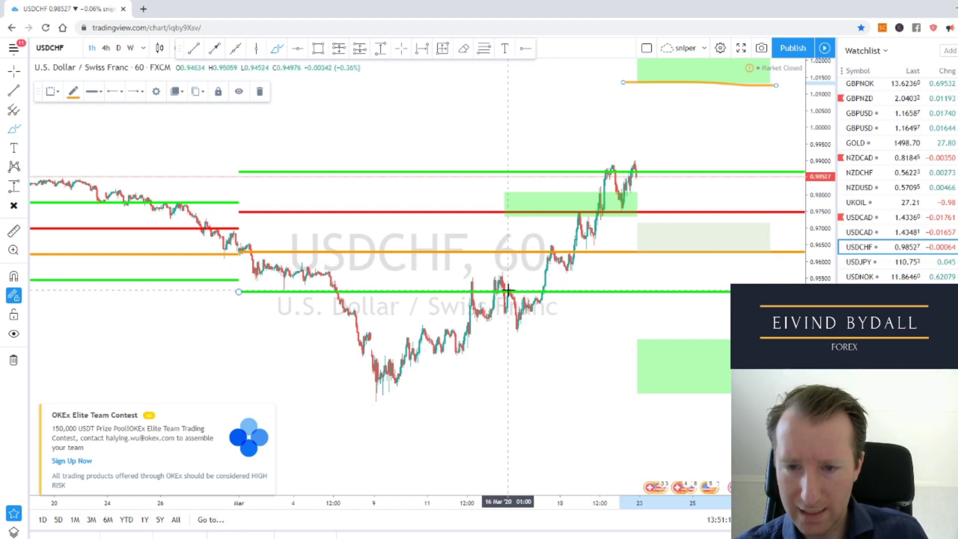
Step: Circle the USDCHF swing points since mid-March and brush a rising zigzag from the current price up to the line under the uppermost green zone
{"action": "mouse_move", "coordinate": [480, 262]}
{"action": "left_mouse_down"}
{"action": "mouse_move", "coordinate": [516, 284]}
{"action": "mouse_move", "coordinate": [500, 275]}
{"action": "left_mouse_up"}
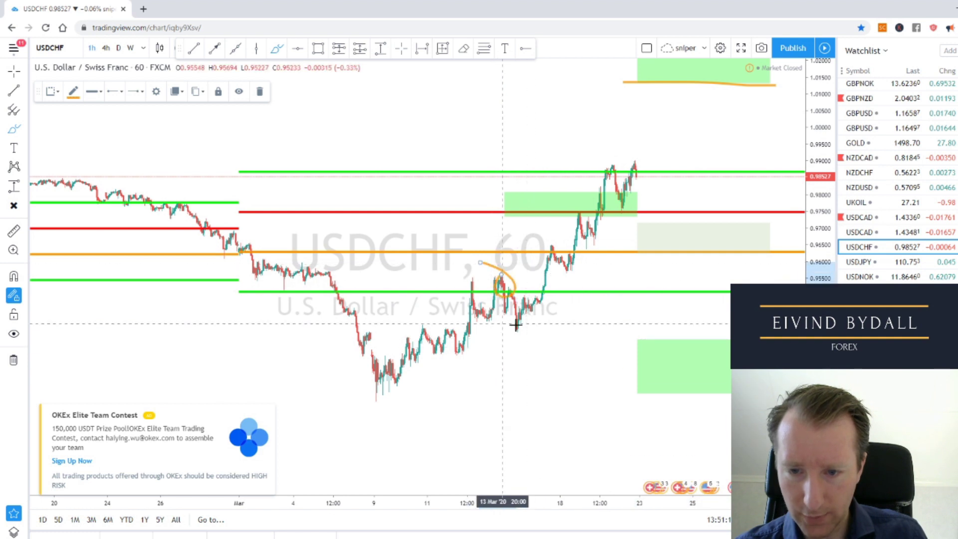
{"action": "left_click_drag", "start_coordinate": [504, 324], "coordinate": [514, 300]}
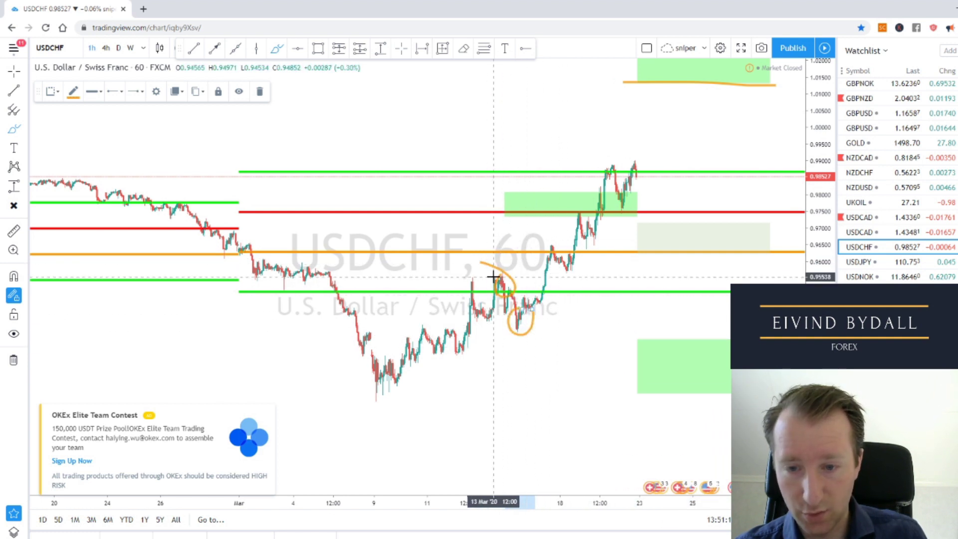
{"action": "mouse_move", "coordinate": [509, 336]}
{"action": "left_mouse_down"}
{"action": "mouse_move", "coordinate": [556, 250]}
{"action": "mouse_move", "coordinate": [562, 285]}
{"action": "mouse_move", "coordinate": [597, 248]}
{"action": "mouse_move", "coordinate": [611, 175]}
{"action": "mouse_move", "coordinate": [619, 197]}
{"action": "mouse_move", "coordinate": [638, 207]}
{"action": "mouse_move", "coordinate": [629, 185]}
{"action": "mouse_move", "coordinate": [640, 149]}
{"action": "mouse_move", "coordinate": [662, 169]}
{"action": "mouse_move", "coordinate": [678, 115]}
{"action": "mouse_move", "coordinate": [688, 141]}
{"action": "mouse_move", "coordinate": [703, 112]}
{"action": "mouse_move", "coordinate": [735, 124]}
{"action": "left_mouse_up"}
{"action": "left_click_drag", "start_coordinate": [736, 106], "coordinate": [740, 80]}
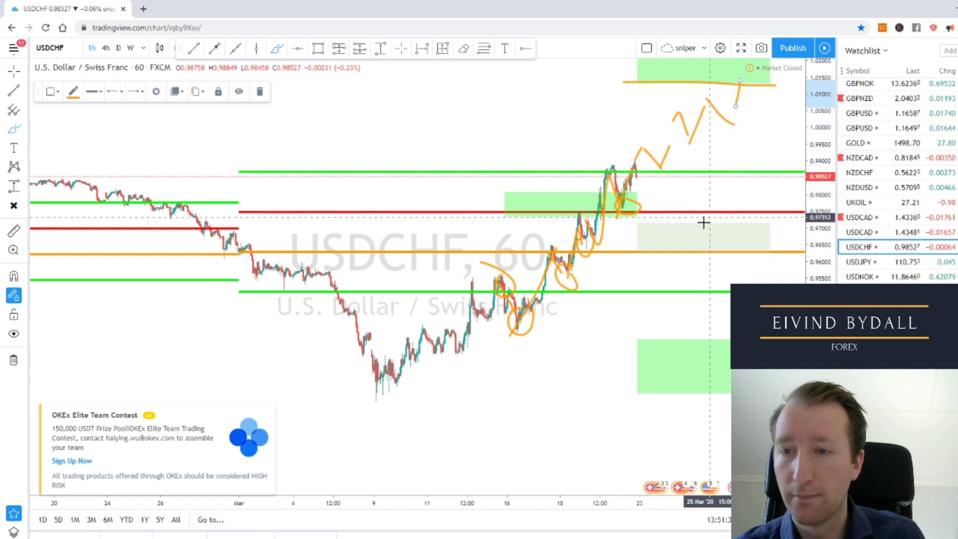
{"action": "mouse_move", "coordinate": [662, 163]}
{"action": "left_mouse_down"}
{"action": "mouse_move", "coordinate": [710, 125]}
{"action": "mouse_move", "coordinate": [729, 121]}
{"action": "left_mouse_up"}
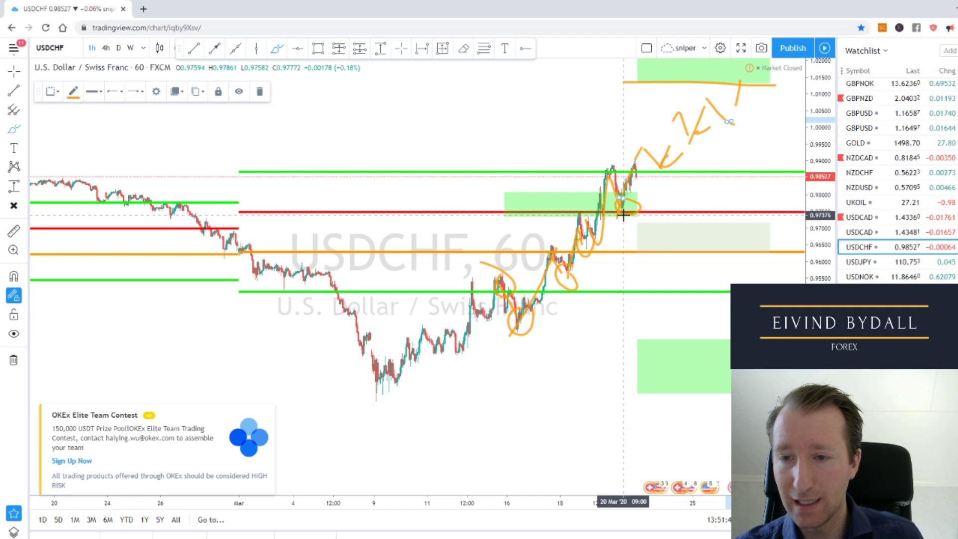
Step: Brush lines from the two latest USDCHF pullback lows with a dip and rebound through them, and circle the recent double top
{"action": "left_click_drag", "start_coordinate": [633, 214], "coordinate": [731, 218]}
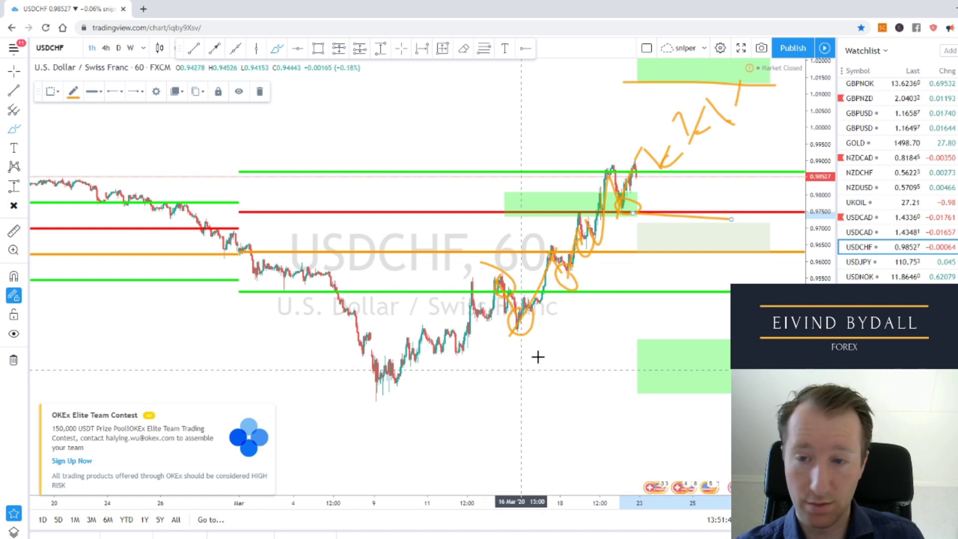
{"action": "mouse_move", "coordinate": [618, 214]}
{"action": "left_mouse_down"}
{"action": "mouse_move", "coordinate": [627, 167]}
{"action": "mouse_move", "coordinate": [660, 221]}
{"action": "left_mouse_up"}
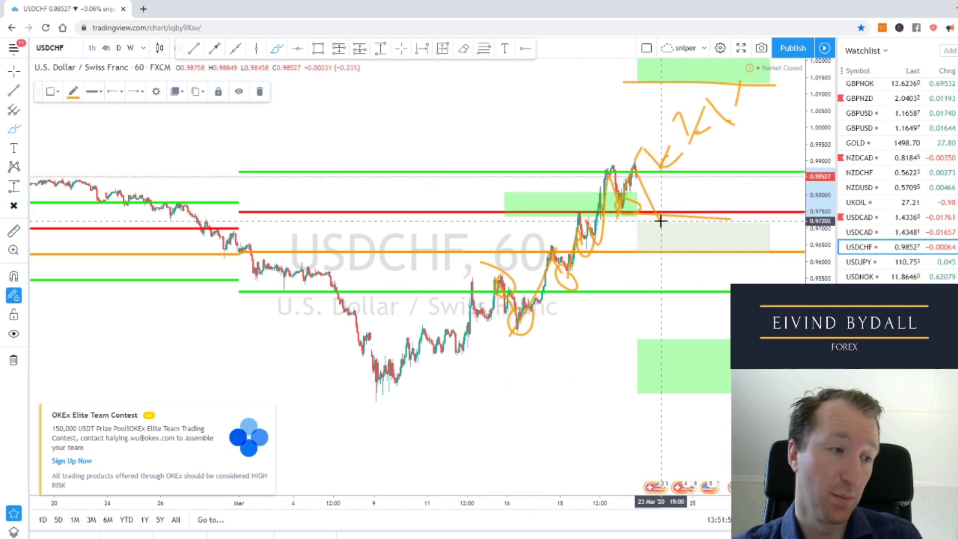
{"action": "left_click_drag", "start_coordinate": [699, 237], "coordinate": [579, 239]}
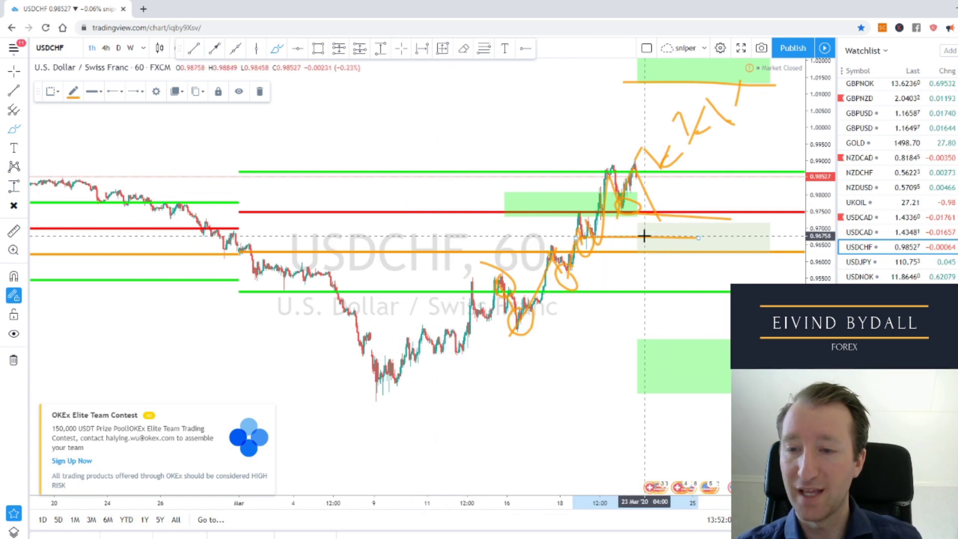
{"action": "mouse_move", "coordinate": [641, 217]}
{"action": "left_mouse_down"}
{"action": "mouse_move", "coordinate": [649, 244]}
{"action": "mouse_move", "coordinate": [675, 185]}
{"action": "left_mouse_up"}
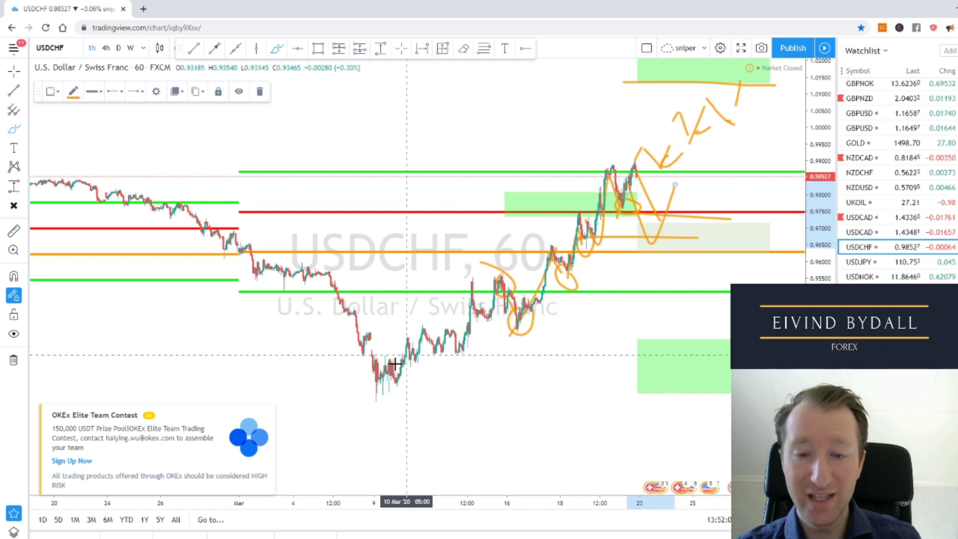
{"action": "left_click_drag", "start_coordinate": [640, 157], "coordinate": [605, 159]}
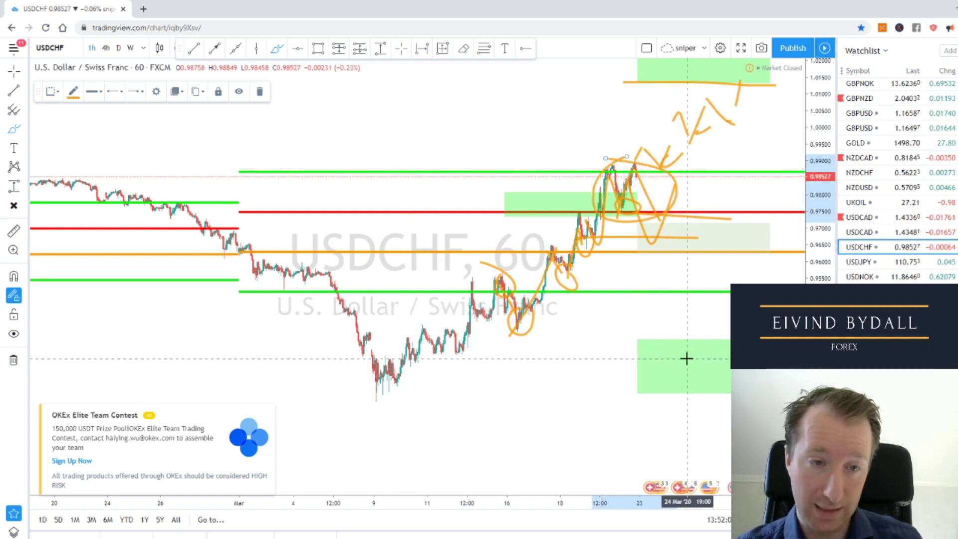
Step: Trace the USDCHF rebound from the March low with a zigzag and a horizontal line across its first highs, circling the low and a pullback
{"action": "scroll", "coordinate": [337, 280], "scroll_direction": "down", "scroll_amount": 2}
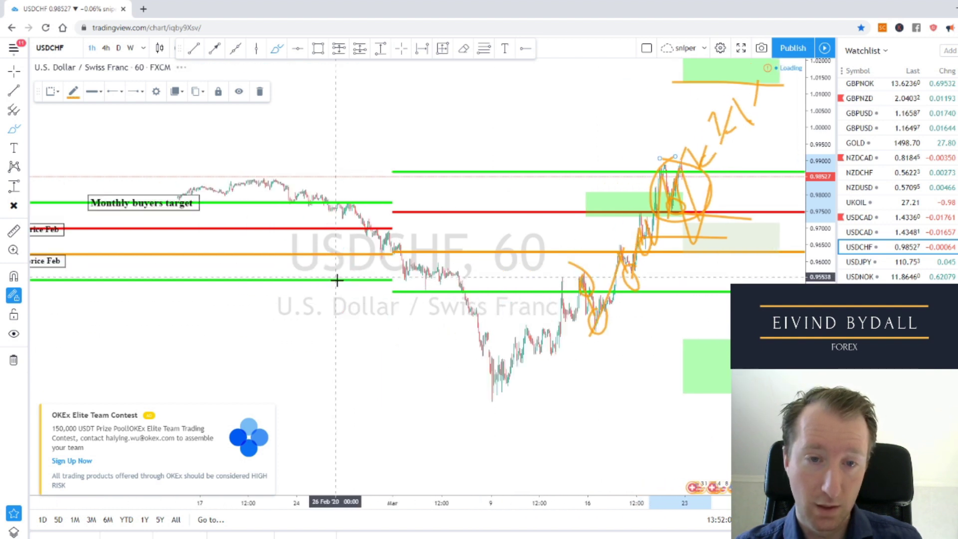
{"action": "scroll", "coordinate": [337, 281], "scroll_direction": "down", "scroll_amount": 4}
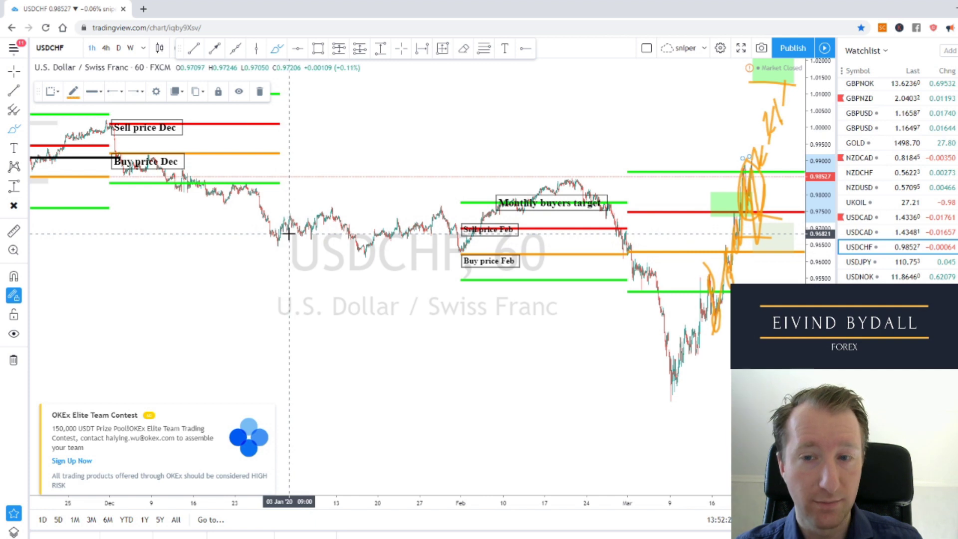
{"action": "scroll", "coordinate": [306, 251], "scroll_direction": "up", "scroll_amount": 5}
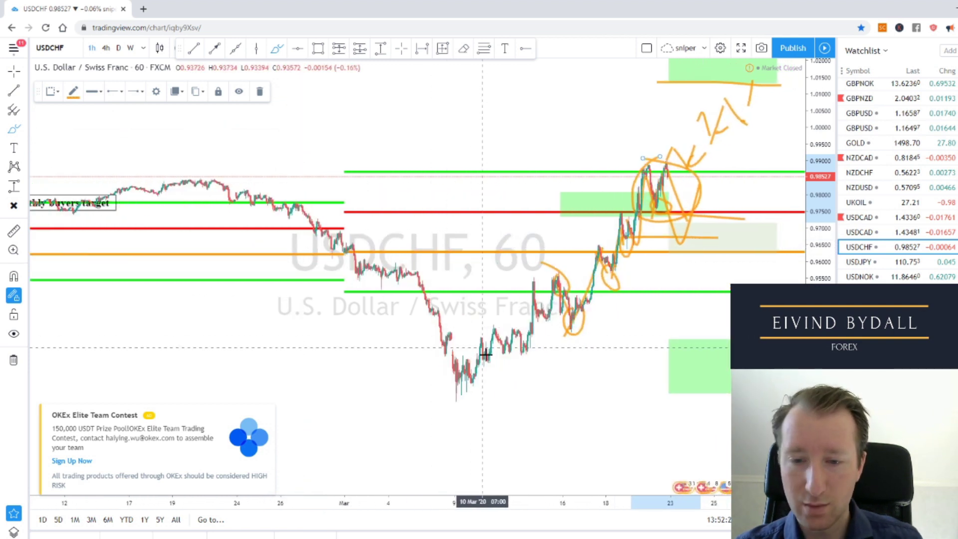
{"action": "scroll", "coordinate": [482, 359], "scroll_direction": "up", "scroll_amount": 3}
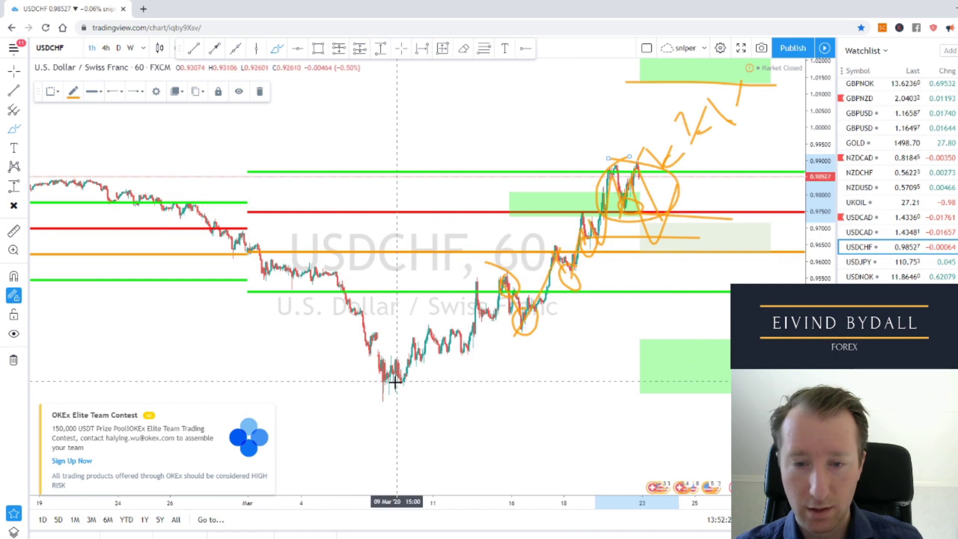
{"action": "mouse_move", "coordinate": [401, 370]}
{"action": "left_mouse_down"}
{"action": "mouse_move", "coordinate": [414, 350]}
{"action": "mouse_move", "coordinate": [434, 352]}
{"action": "mouse_move", "coordinate": [449, 312]}
{"action": "mouse_move", "coordinate": [460, 352]}
{"action": "mouse_move", "coordinate": [474, 284]}
{"action": "mouse_move", "coordinate": [496, 325]}
{"action": "mouse_move", "coordinate": [427, 327]}
{"action": "mouse_move", "coordinate": [517, 316]}
{"action": "mouse_move", "coordinate": [525, 325]}
{"action": "left_mouse_up"}
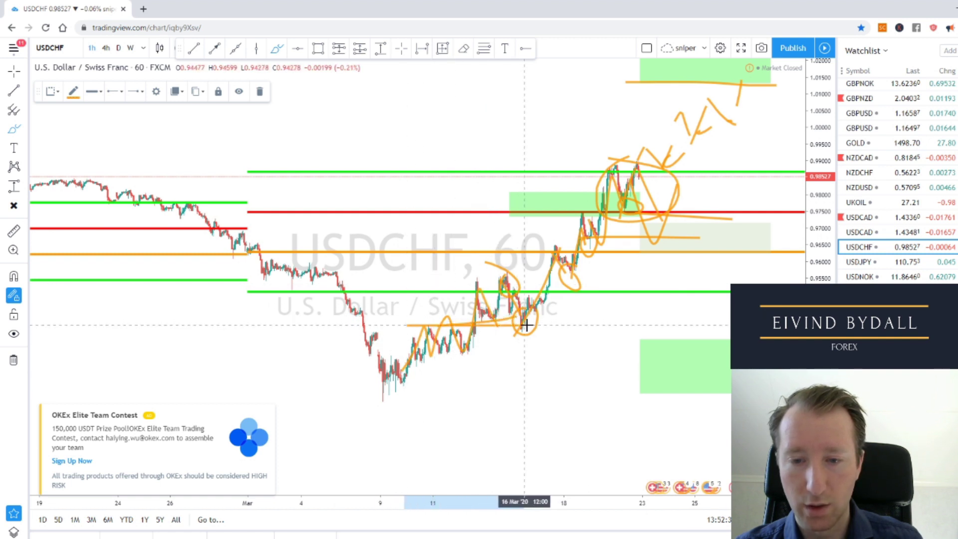
{"action": "left_click_drag", "start_coordinate": [492, 316], "coordinate": [501, 320]}
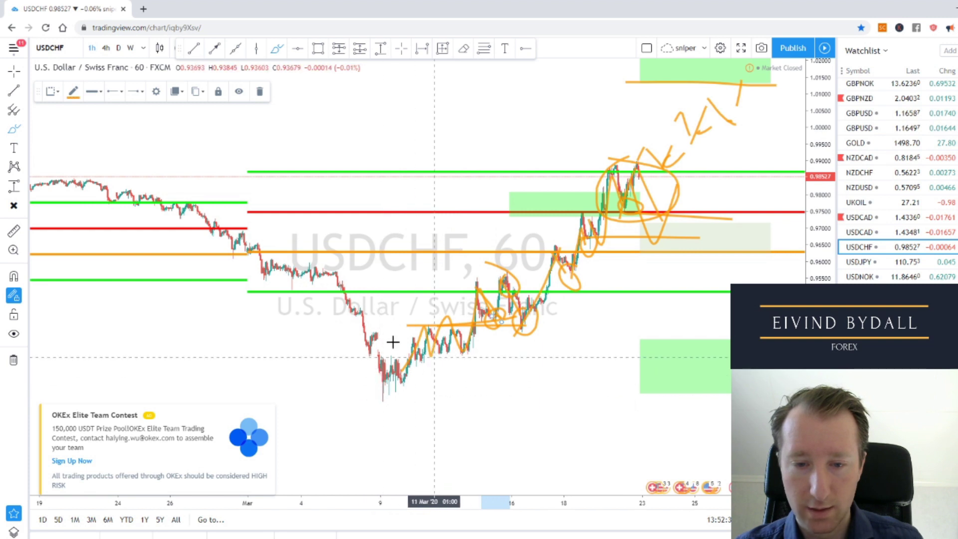
{"action": "left_click_drag", "start_coordinate": [394, 343], "coordinate": [412, 361]}
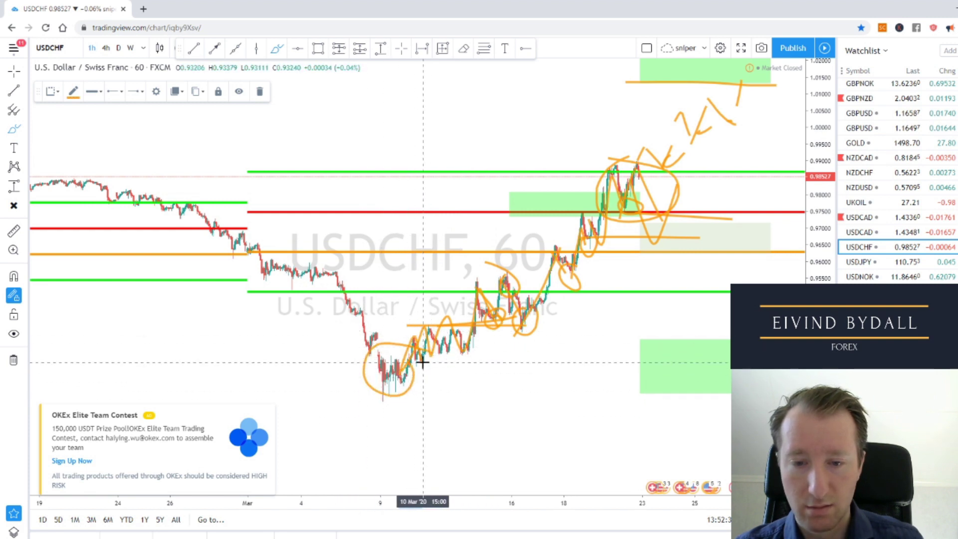
Step: Retrace the USDCHF zigzag and horizontal line after the March low, and mark the small high just before that low
{"action": "mouse_move", "coordinate": [423, 363]}
{"action": "left_mouse_down"}
{"action": "mouse_move", "coordinate": [433, 344]}
{"action": "mouse_move", "coordinate": [446, 360]}
{"action": "mouse_move", "coordinate": [456, 339]}
{"action": "mouse_move", "coordinate": [467, 351]}
{"action": "left_mouse_up"}
{"action": "left_click_drag", "start_coordinate": [399, 324], "coordinate": [487, 328]}
{"action": "left_click_drag", "start_coordinate": [383, 328], "coordinate": [369, 344]}
{"action": "mouse_move", "coordinate": [488, 304]}
{"action": "left_mouse_down"}
{"action": "mouse_move", "coordinate": [494, 320]}
{"action": "mouse_move", "coordinate": [519, 322]}
{"action": "mouse_move", "coordinate": [473, 312]}
{"action": "left_mouse_up"}
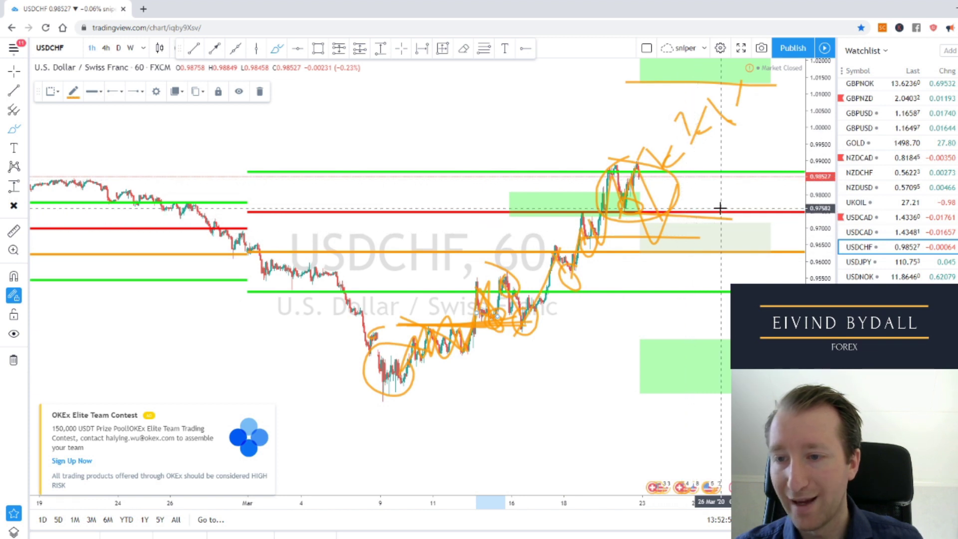
Step: Brush a stepwise falling USDCHF scenario through the pale green zone and circle its two lower highs
{"action": "mouse_move", "coordinate": [680, 188]}
{"action": "left_mouse_down"}
{"action": "mouse_move", "coordinate": [698, 241]}
{"action": "mouse_move", "coordinate": [732, 251]}
{"action": "left_mouse_up"}
{"action": "left_click_drag", "start_coordinate": [689, 175], "coordinate": [685, 178]}
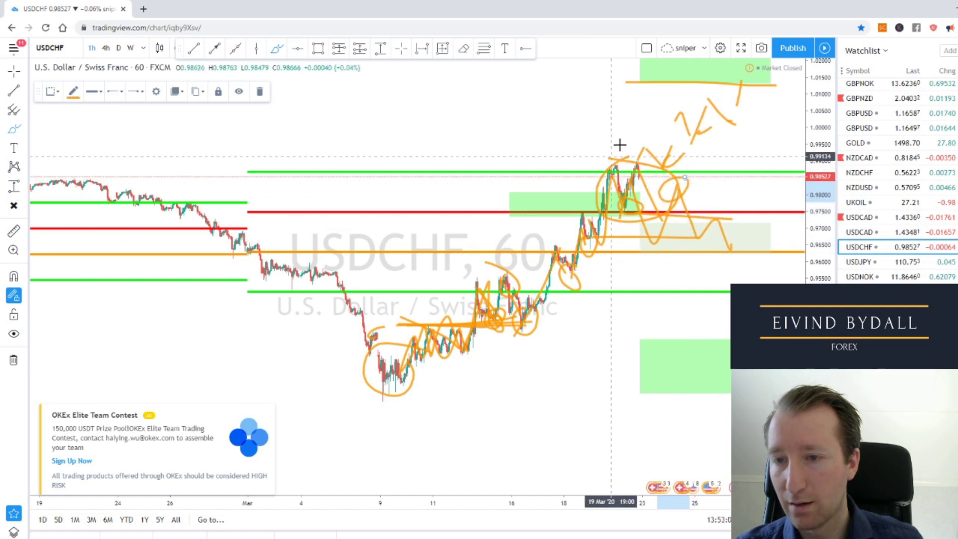
{"action": "left_click_drag", "start_coordinate": [719, 214], "coordinate": [712, 220]}
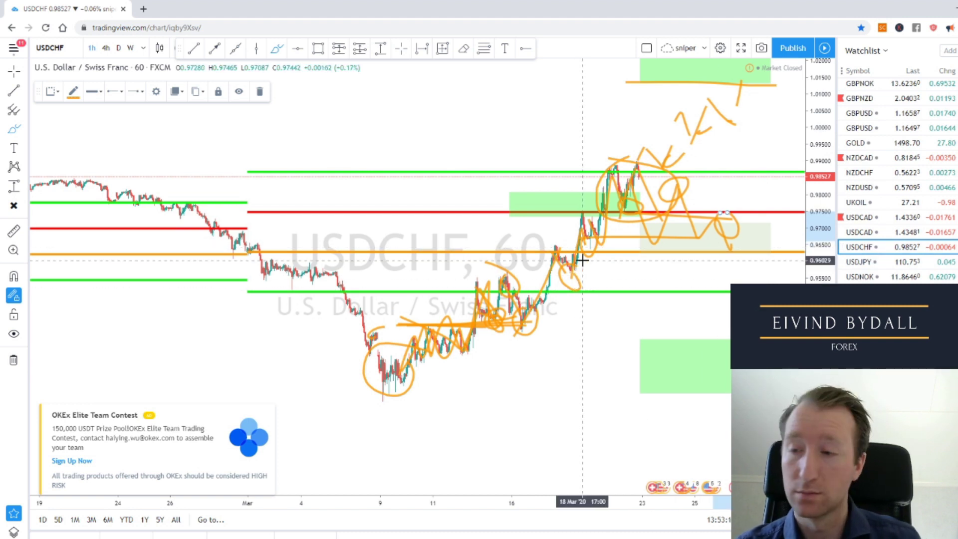
Step: Open the USOIL chart and place a horizontal ray starting on 20 March near the lower edge of the lowest green zone
{"action": "scroll", "coordinate": [888, 269], "scroll_direction": "down", "scroll_amount": 5}
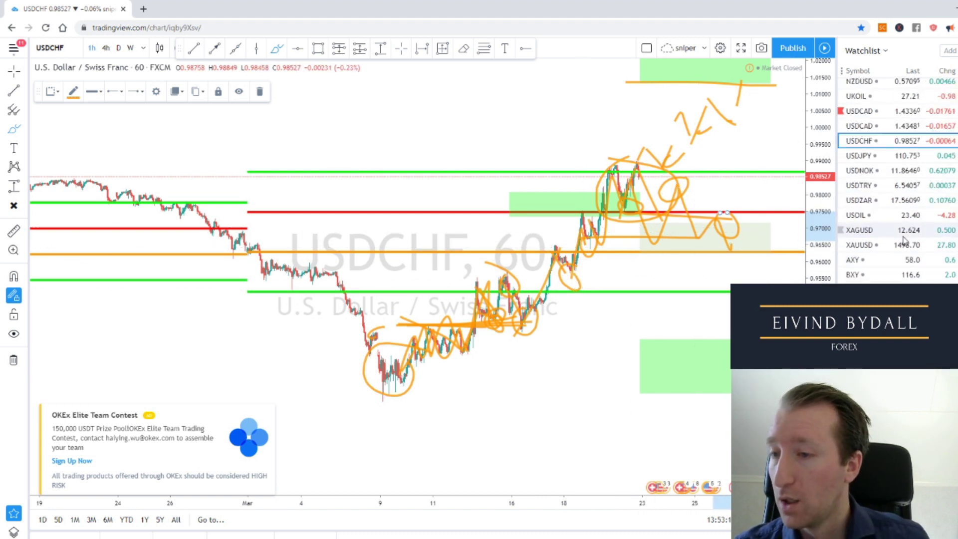
{"action": "left_click", "coordinate": [881, 163]}
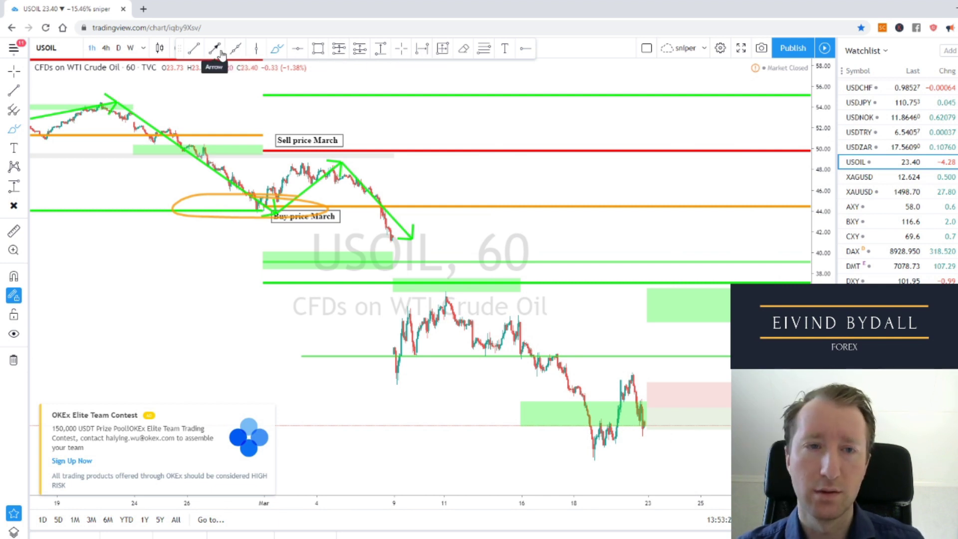
{"action": "left_click", "coordinate": [519, 50]}
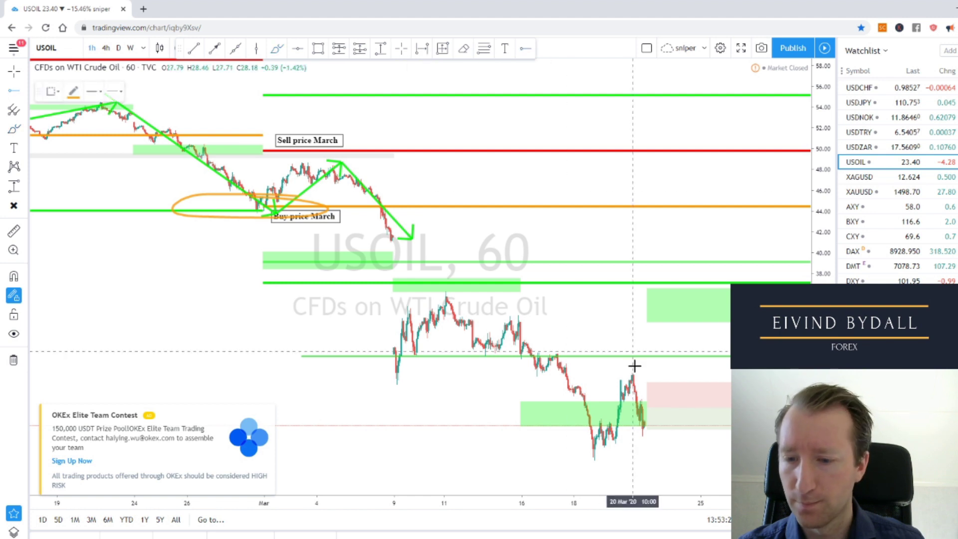
{"action": "left_click", "coordinate": [623, 421]}
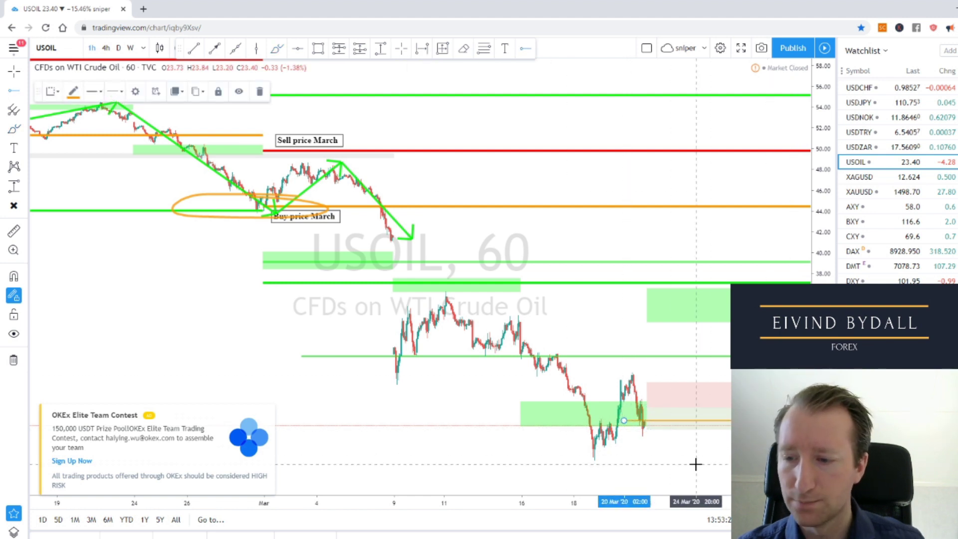
Step: Set the price coordinate of the USOIL horizontal ray starting on 20 March to 24
{"action": "left_click", "coordinate": [135, 92]}
{"action": "left_click_drag", "start_coordinate": [514, 285], "coordinate": [475, 287]}
{"action": "type", "text": "24"}
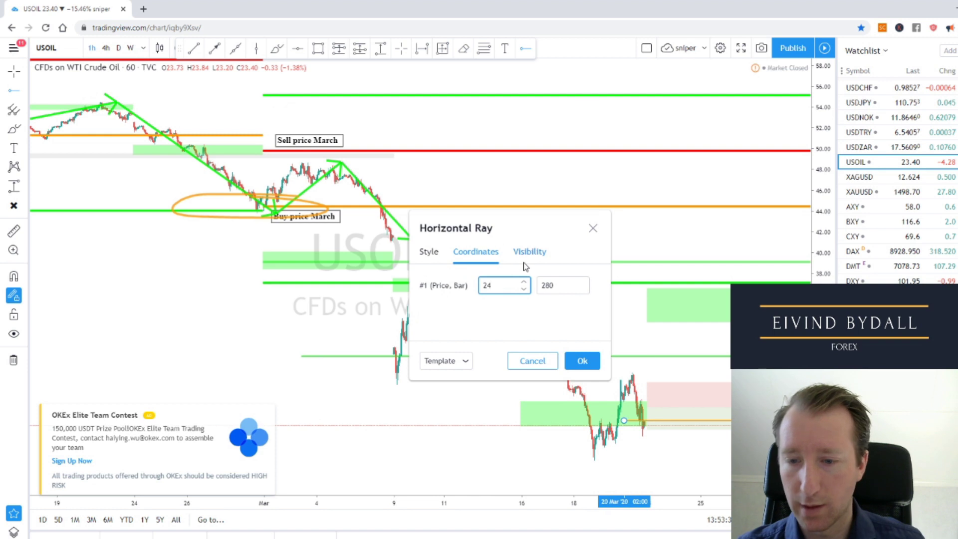
{"action": "left_click", "coordinate": [593, 363]}
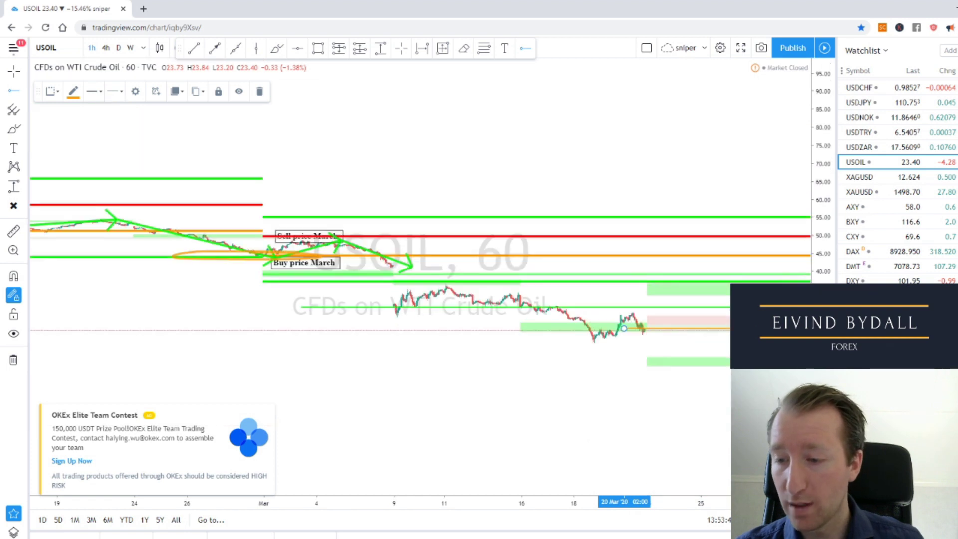
Step: Hide the advertisement covering part of the USOIL chart for now, keeping the free plan
{"action": "left_click", "coordinate": [678, 360]}
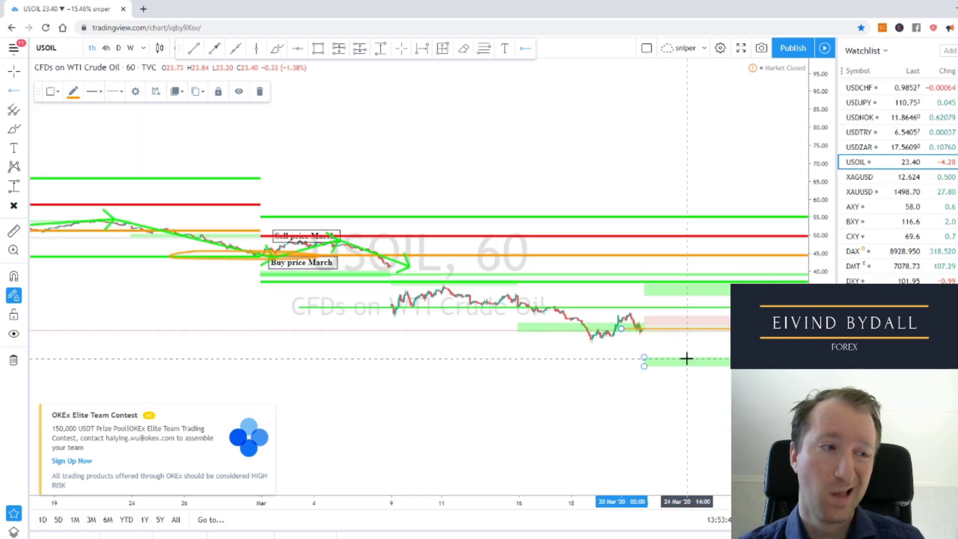
{"action": "left_click", "coordinate": [638, 358]}
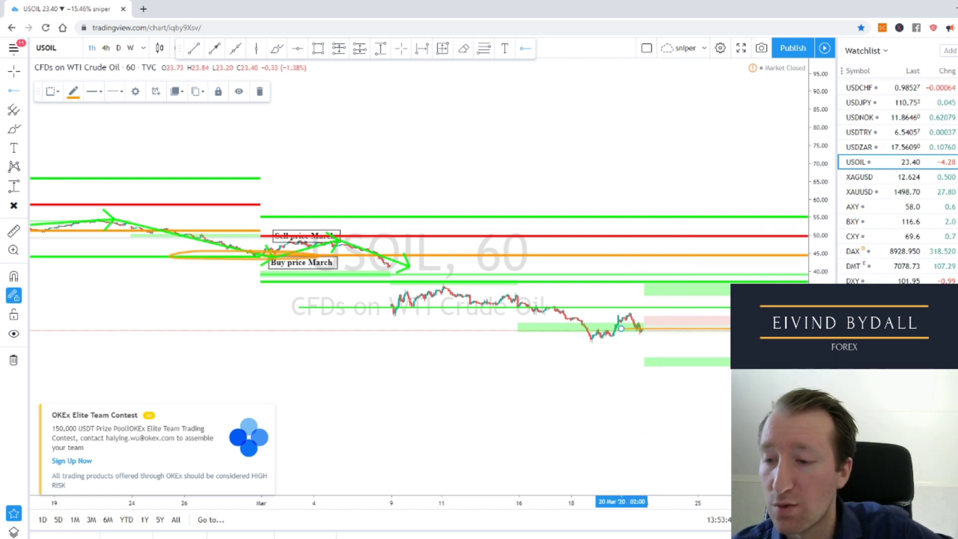
{"action": "key", "text": "alt+r"}
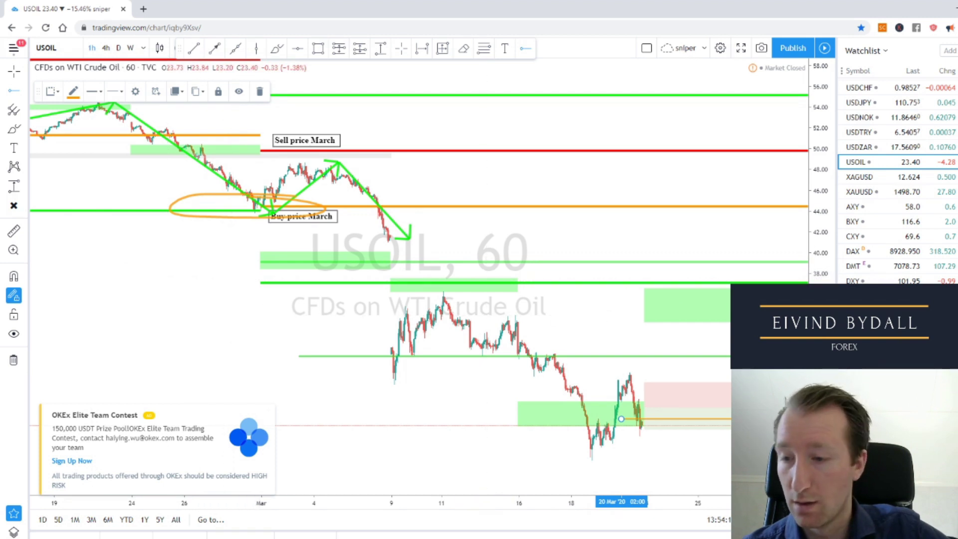
{"action": "scroll", "coordinate": [821, 175], "scroll_direction": "down", "scroll_amount": 3}
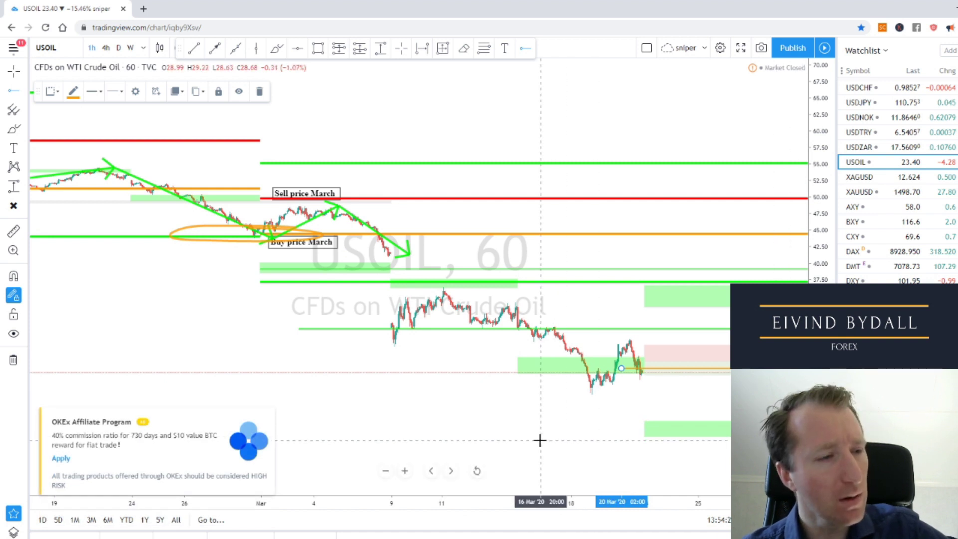
{"action": "left_click", "coordinate": [268, 421]}
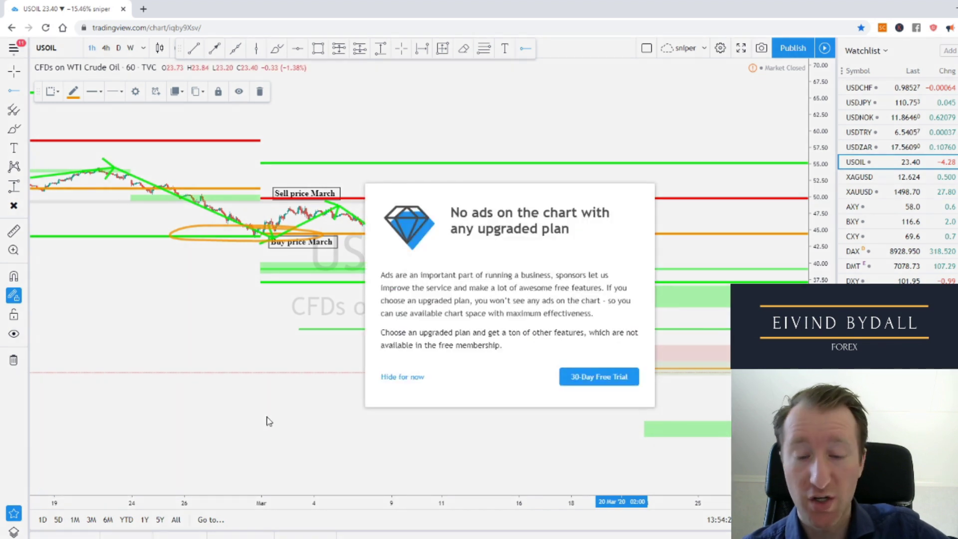
{"action": "left_click", "coordinate": [402, 376]}
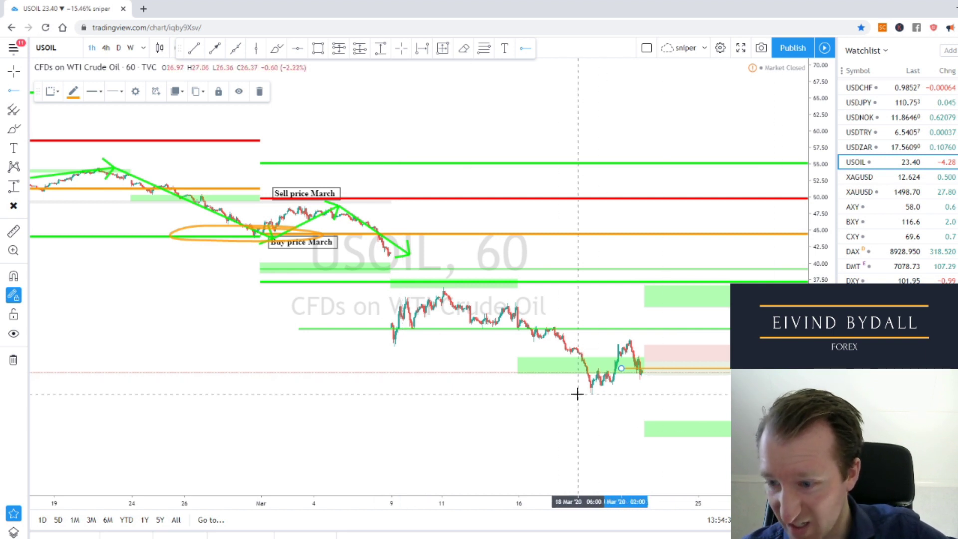
Step: Try a horizontal ray along the 18 March USOIL low, and delete that ray
{"action": "left_click", "coordinate": [610, 394]}
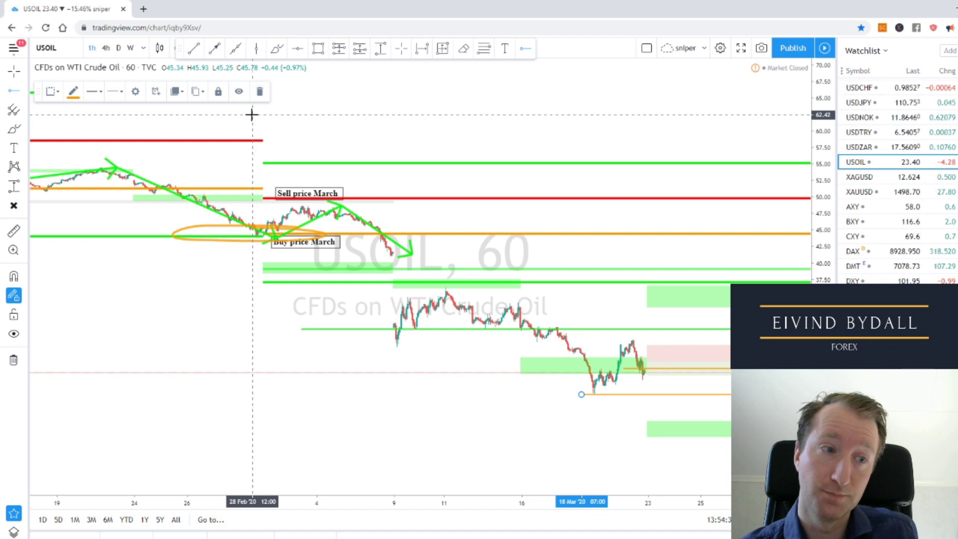
{"action": "left_click", "coordinate": [254, 94]}
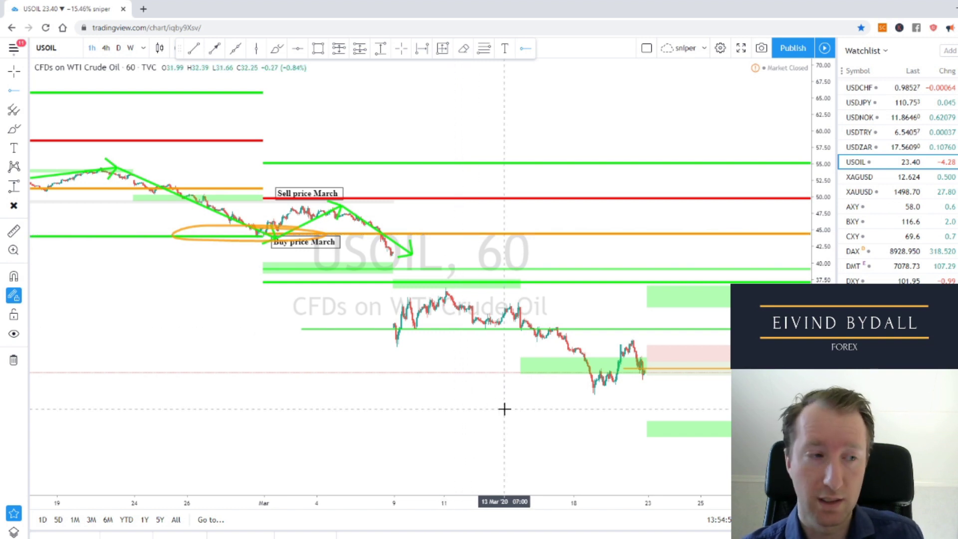
{"action": "left_click", "coordinate": [638, 370]}
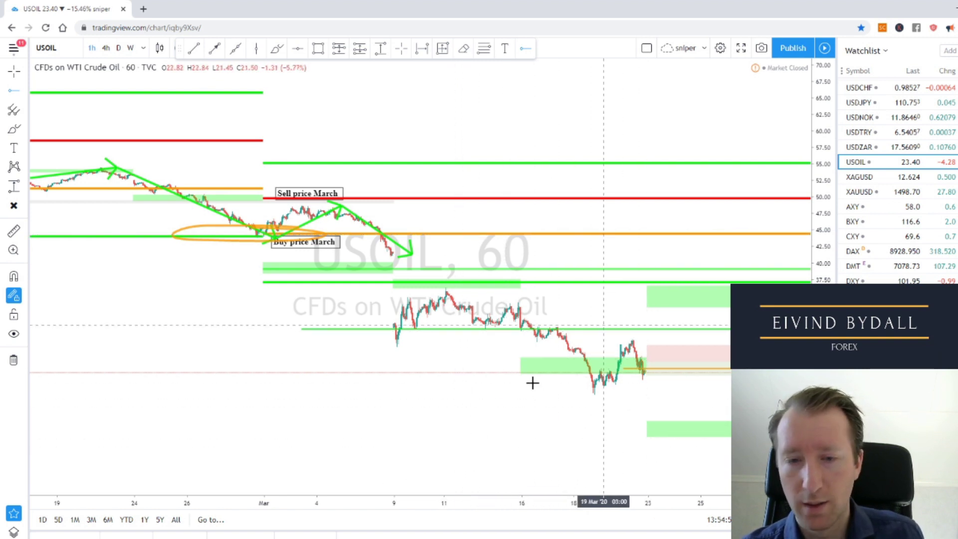
{"action": "left_click", "coordinate": [322, 328]}
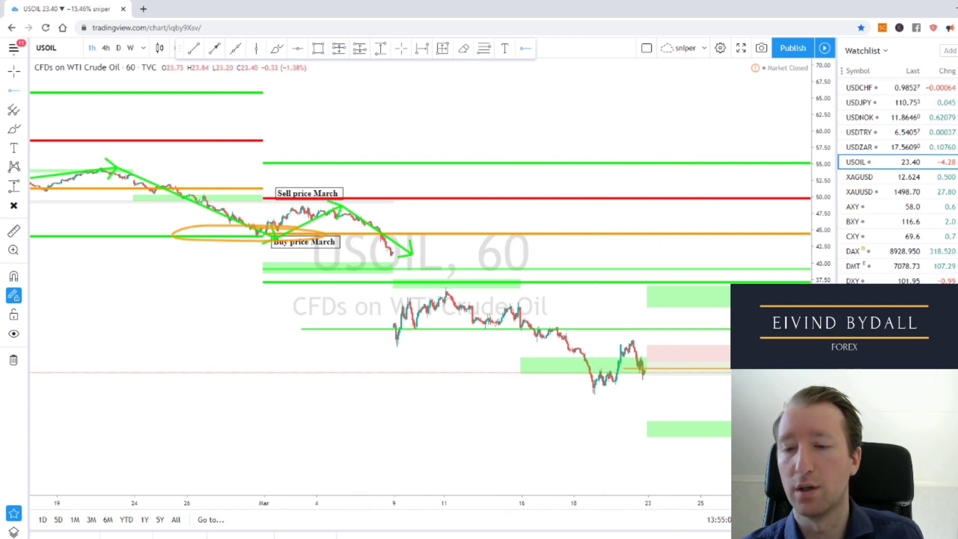
{"action": "left_click", "coordinate": [515, 429]}
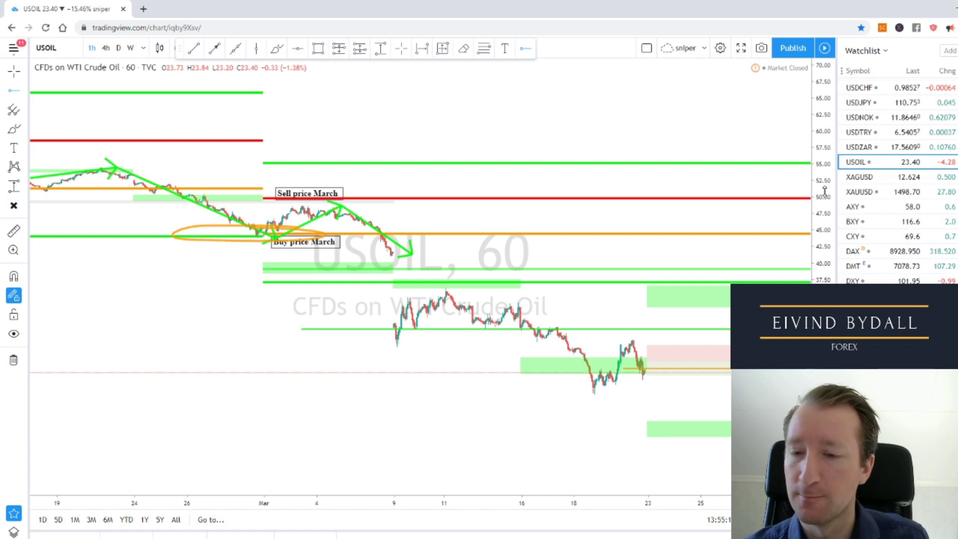
Step: Show USOIL on the 4-hour timeframe and brush a scenario rising into the pale red zone and falling towards the lowest green zone, with an arrowhead
{"action": "left_click", "coordinate": [105, 47]}
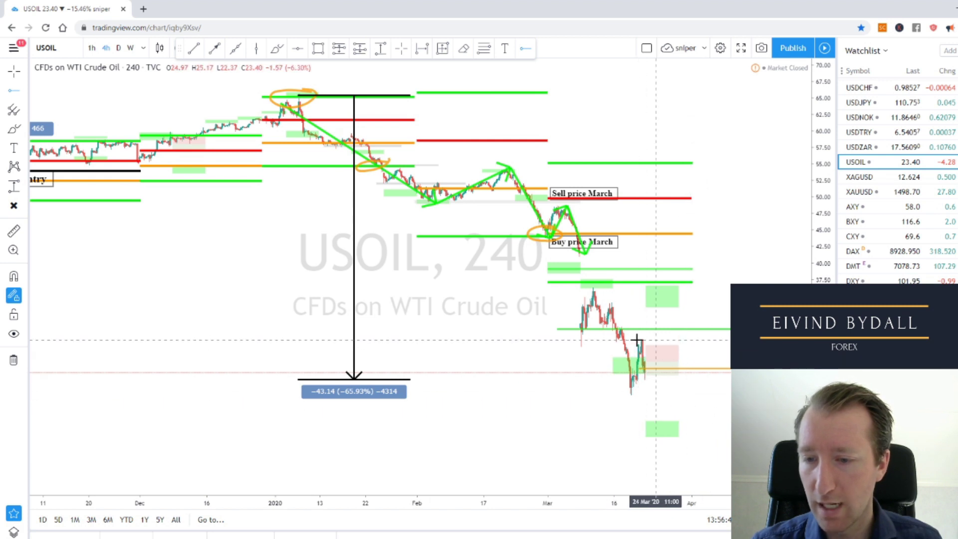
{"action": "left_click", "coordinate": [277, 48]}
{"action": "left_click", "coordinate": [624, 383]}
{"action": "left_click", "coordinate": [669, 407]}
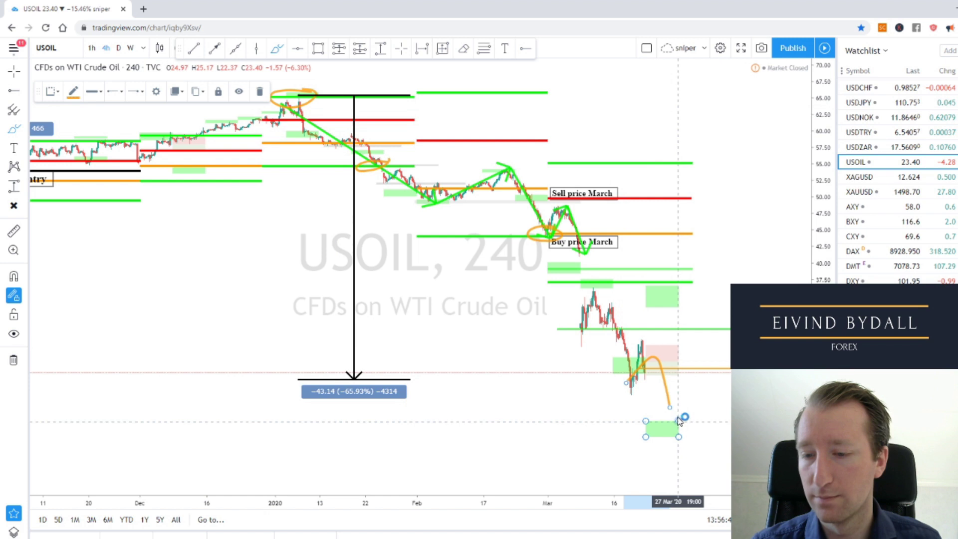
{"action": "left_click", "coordinate": [661, 405]}
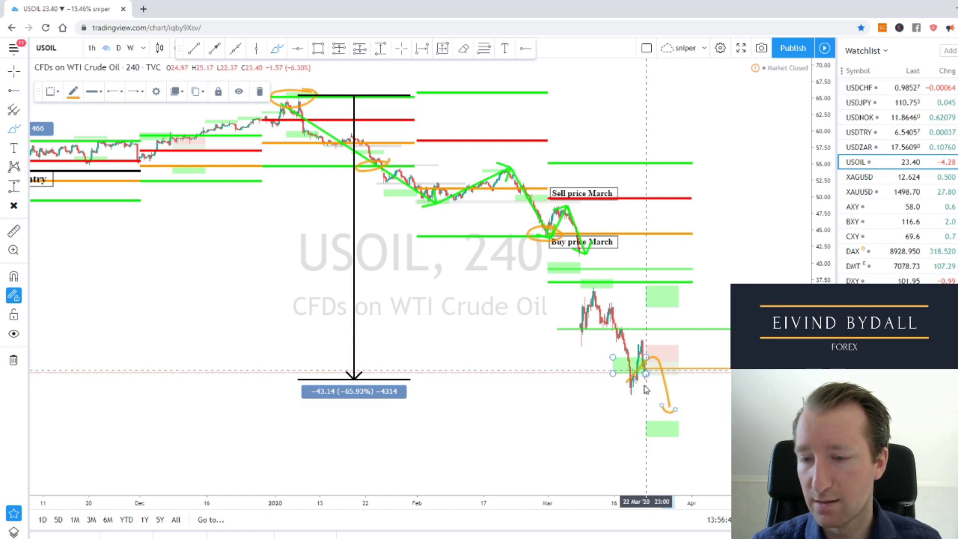
{"action": "left_click", "coordinate": [674, 409]}
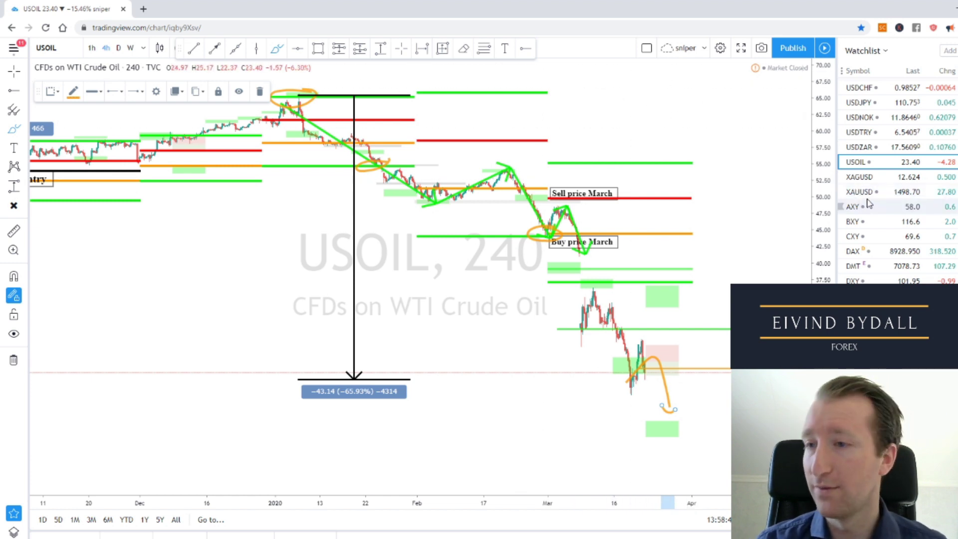
{"action": "scroll", "coordinate": [871, 202], "scroll_direction": "up", "scroll_amount": 1}
{"action": "scroll", "coordinate": [870, 202], "scroll_direction": "up", "scroll_amount": 4}
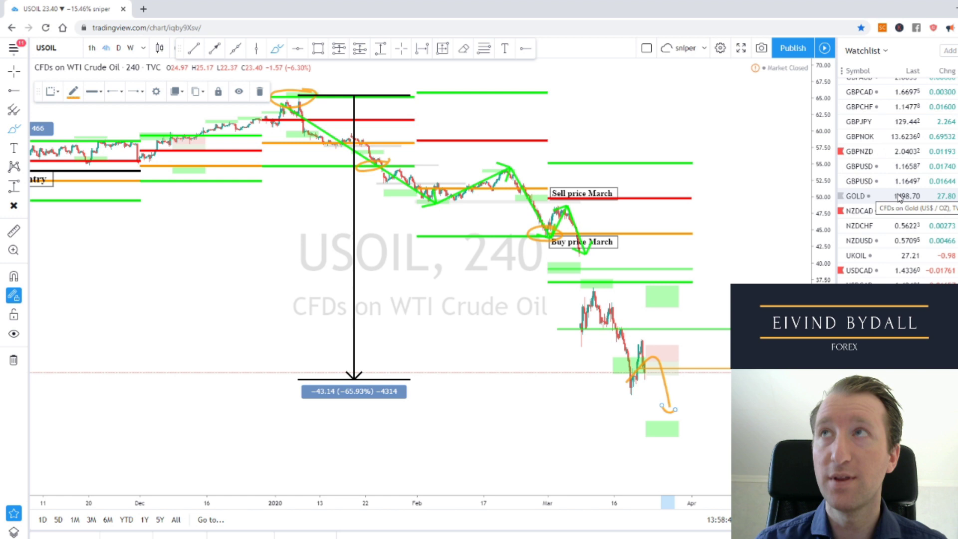
{"action": "scroll", "coordinate": [878, 197], "scroll_direction": "up", "scroll_amount": 1}
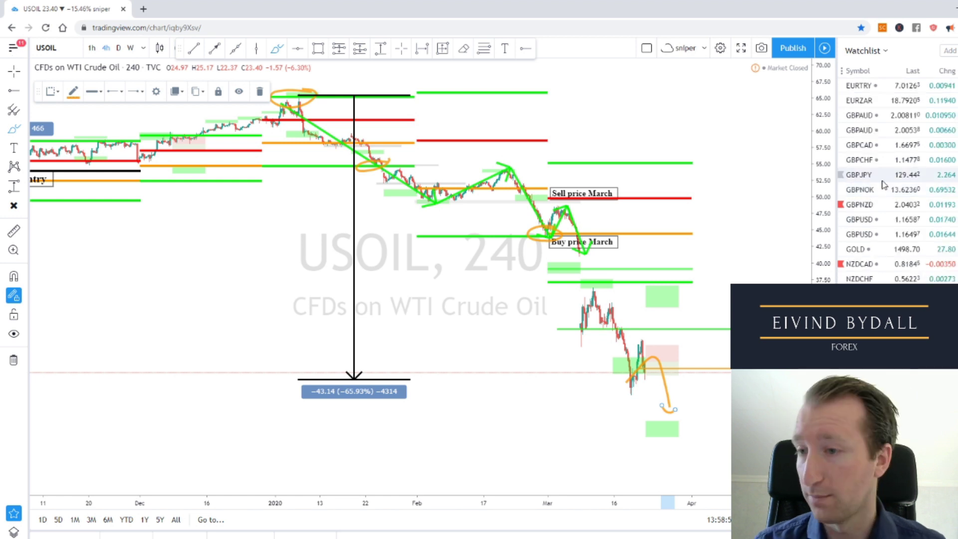
Step: Open the FXSSI Forex Sentiment Board at fxssi.com in a new browser tab
{"action": "left_click", "coordinate": [148, 12]}
{"action": "type", "text": "fxz"}
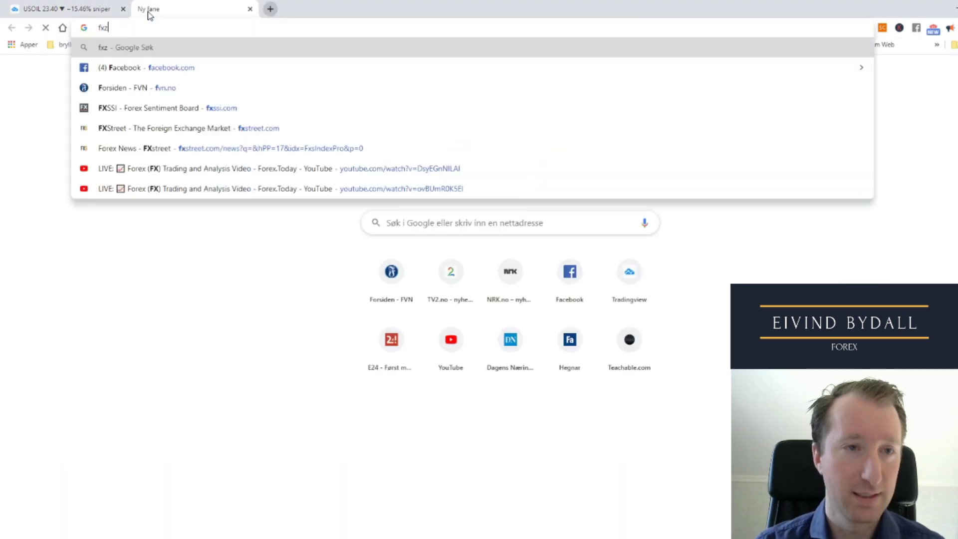
{"action": "key", "text": "Down"}
{"action": "key", "text": "Down"}
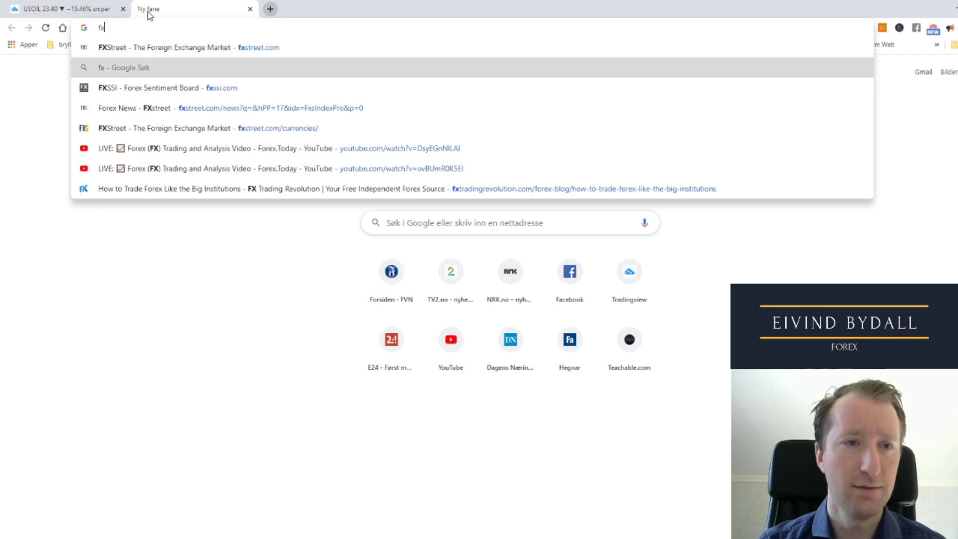
{"action": "key", "text": "Return"}
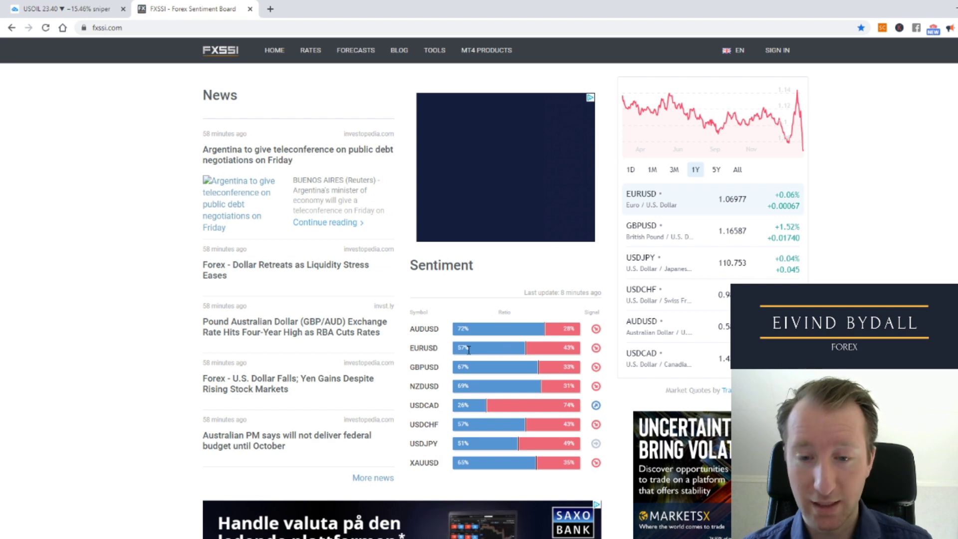
Step: Review the Sentiment table's long and short ratios for the listed pairs on FXSSI, and return to the USOIL chart in TradingView
{"action": "scroll", "coordinate": [464, 346], "scroll_direction": "down", "scroll_amount": 1}
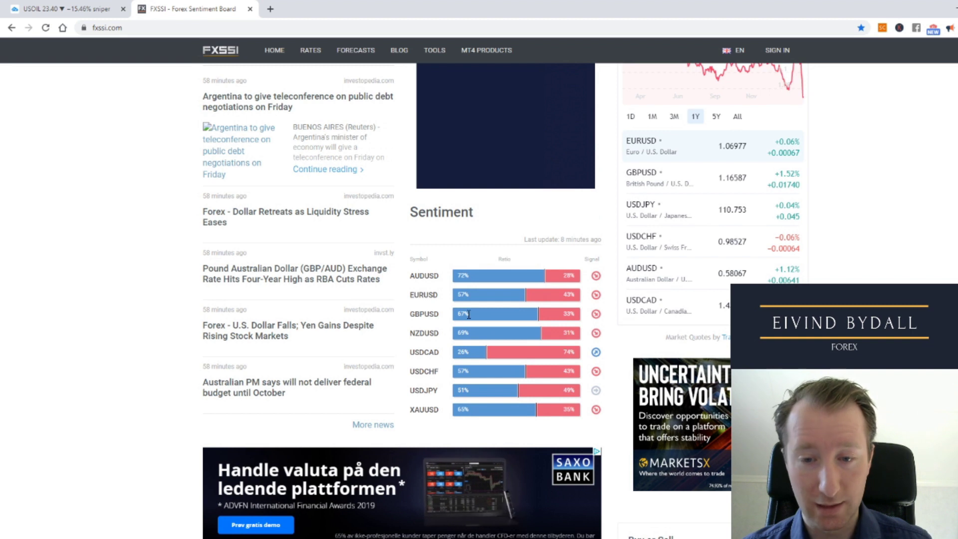
{"action": "scroll", "coordinate": [468, 314], "scroll_direction": "down", "scroll_amount": 1}
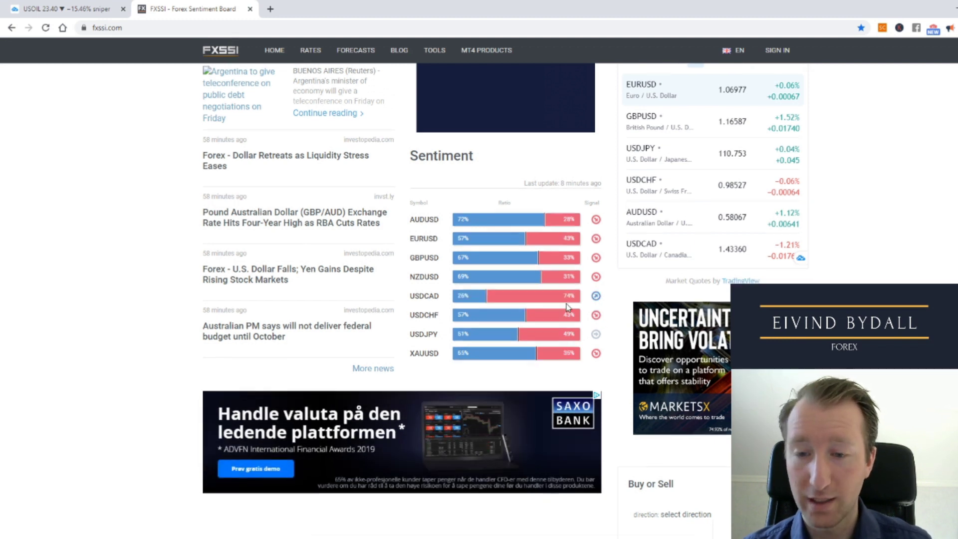
{"action": "scroll", "coordinate": [567, 305], "scroll_direction": "down", "scroll_amount": 1}
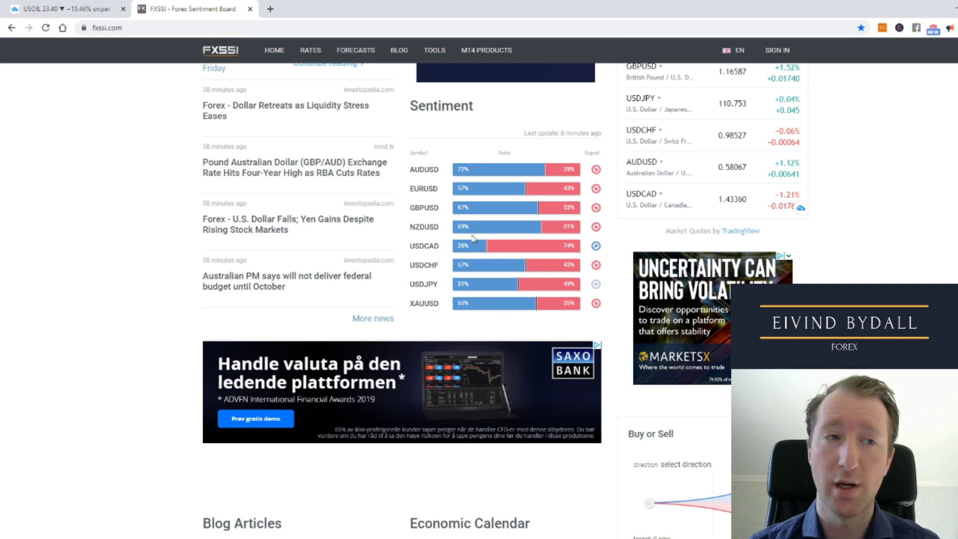
{"action": "left_click", "coordinate": [81, 6]}
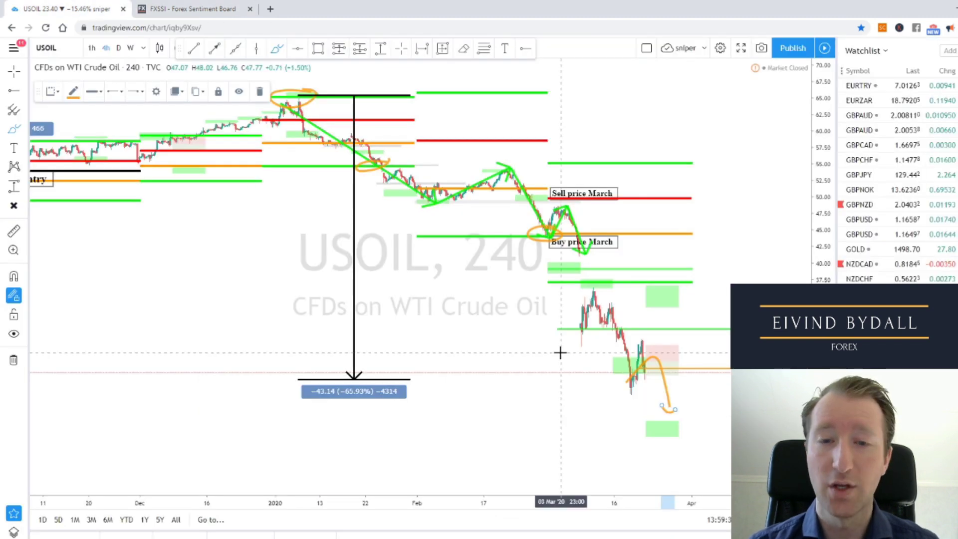